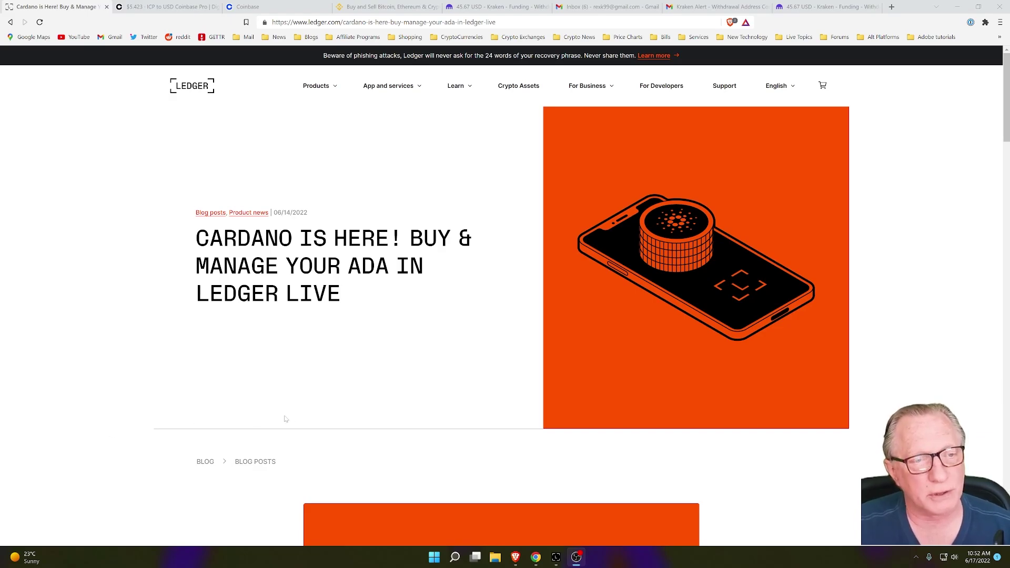
Add an account in Ledger Live, search 'ada', pick Cardano (ADA) and continue to device connection
left_click(556, 561)
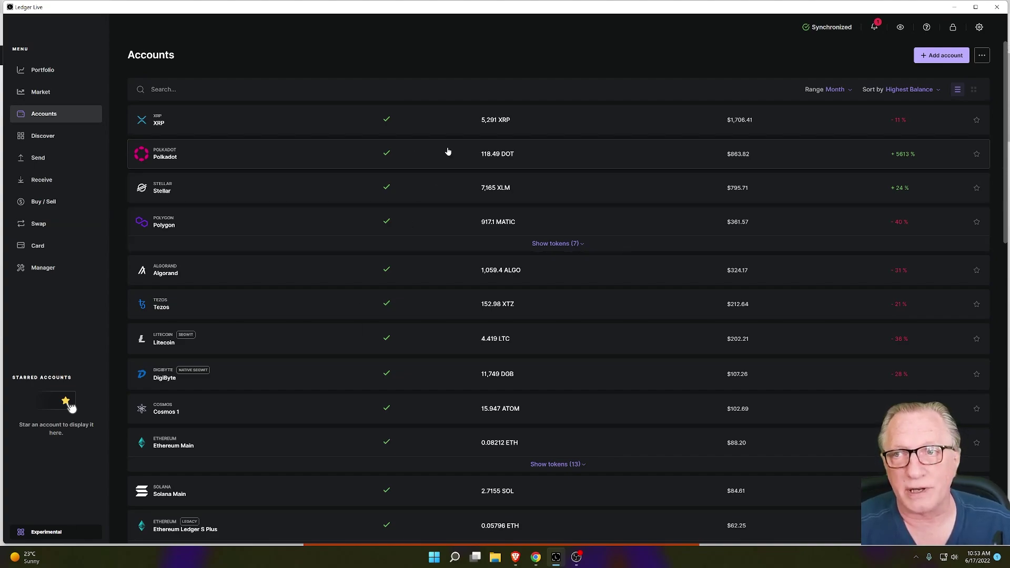
left_click(942, 56)
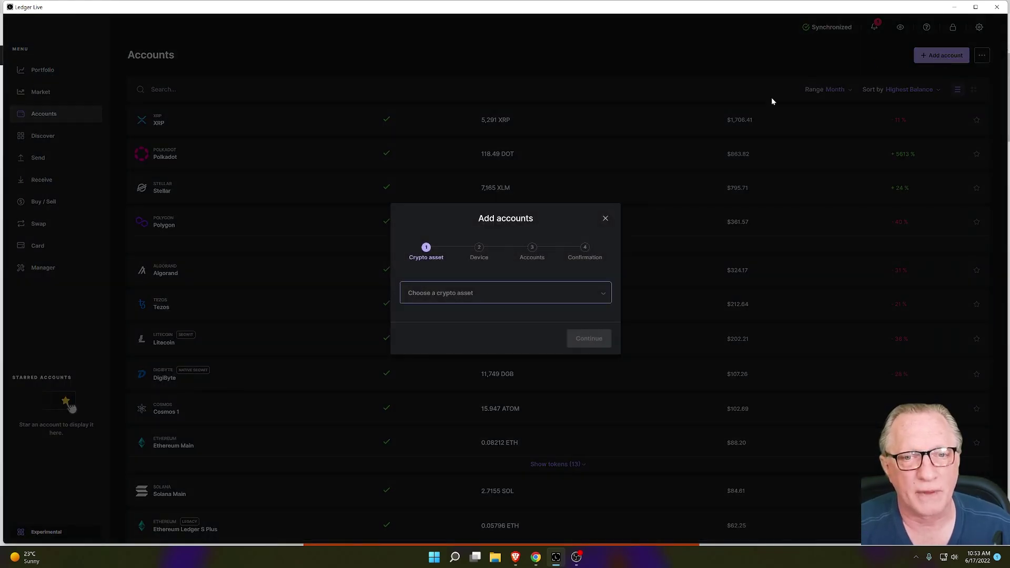
left_click(603, 296)
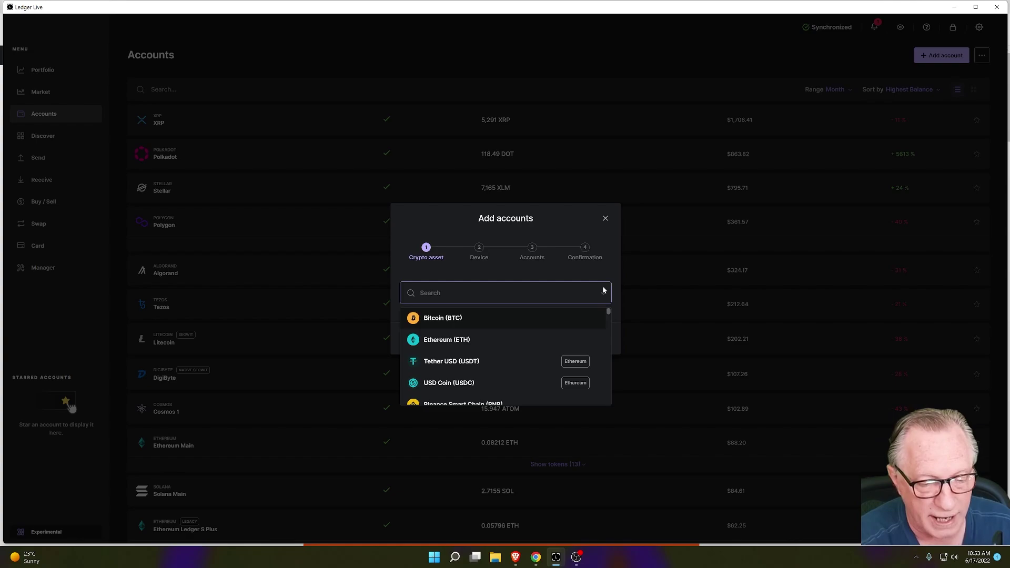
type("ada")
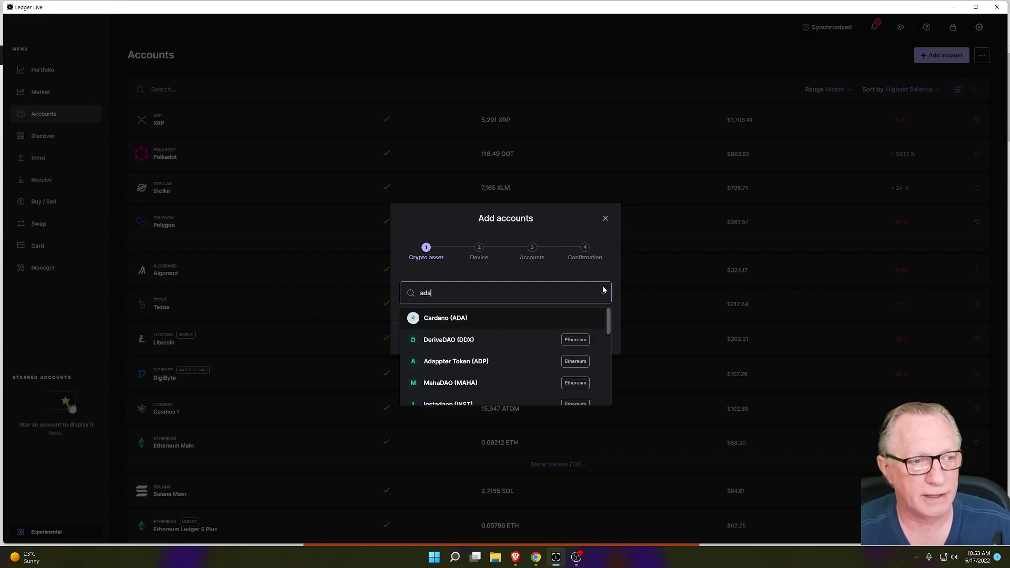
left_click(462, 320)
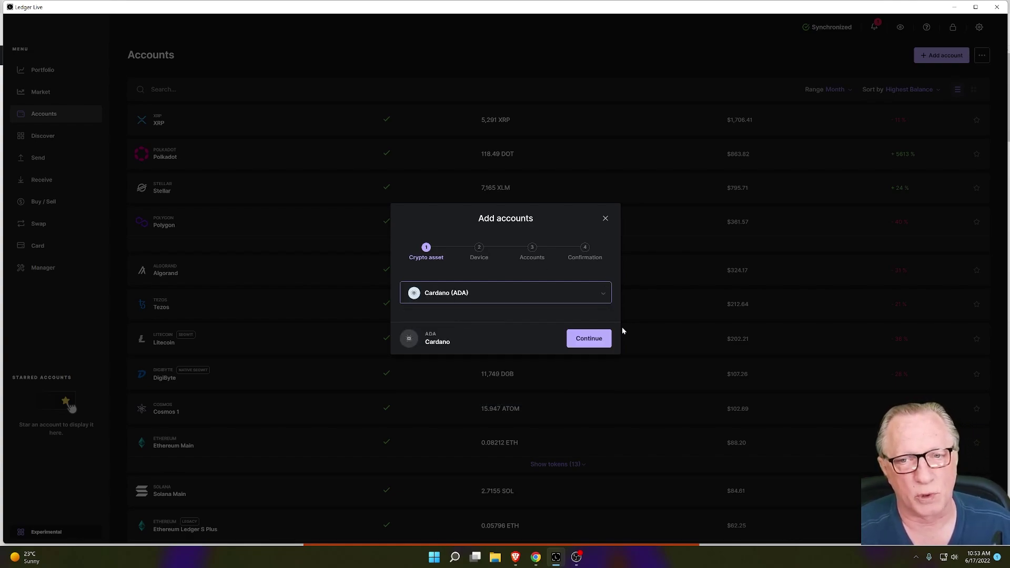
left_click(586, 341)
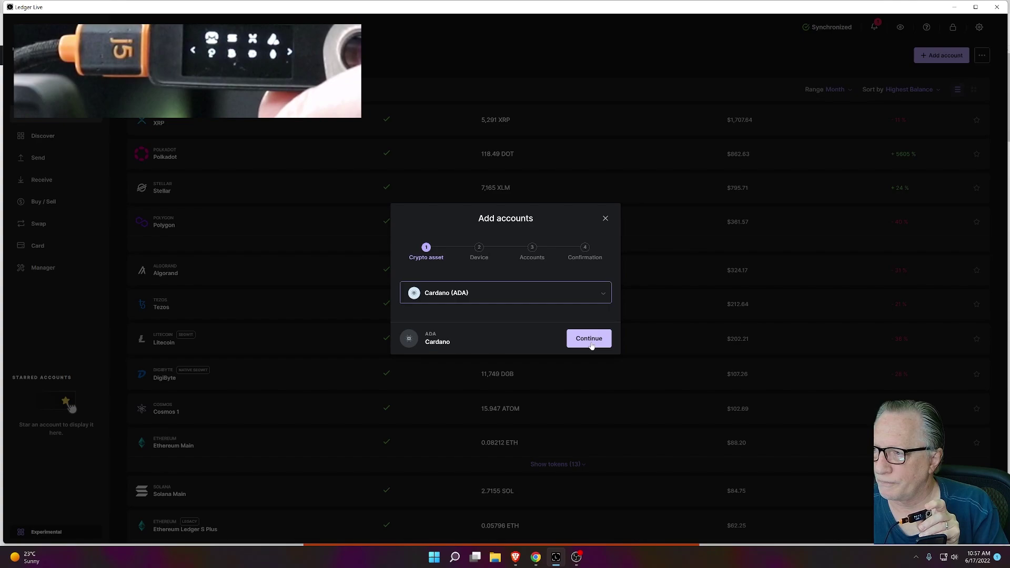
Continue the device check until Ledger Live lists Cardano 1 (100.54 ADA) and a new Cardano 2
left_click(587, 338)
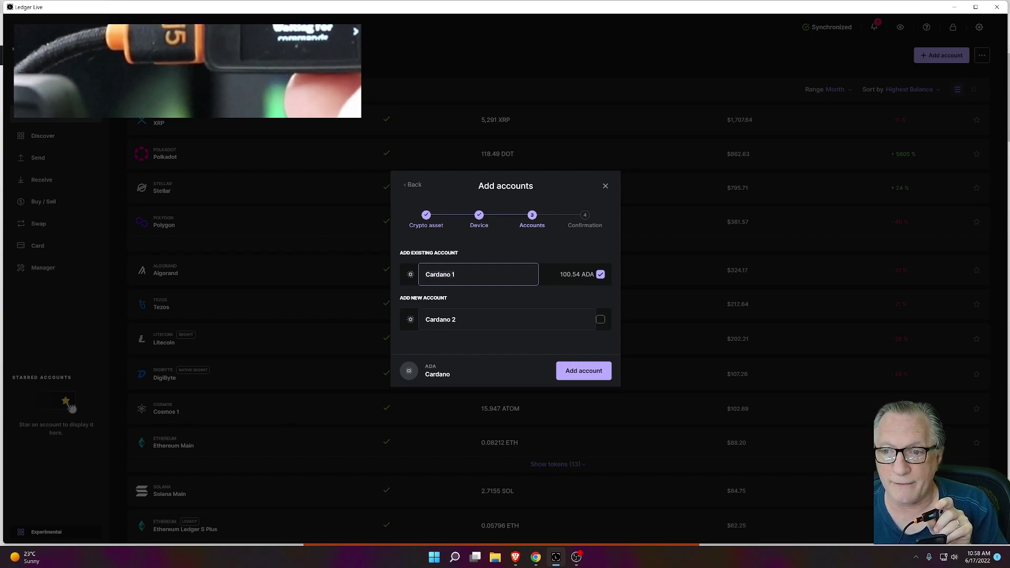
Tick the new Cardano 2 account alongside Cardano 1 and add both accounts
left_click(473, 319)
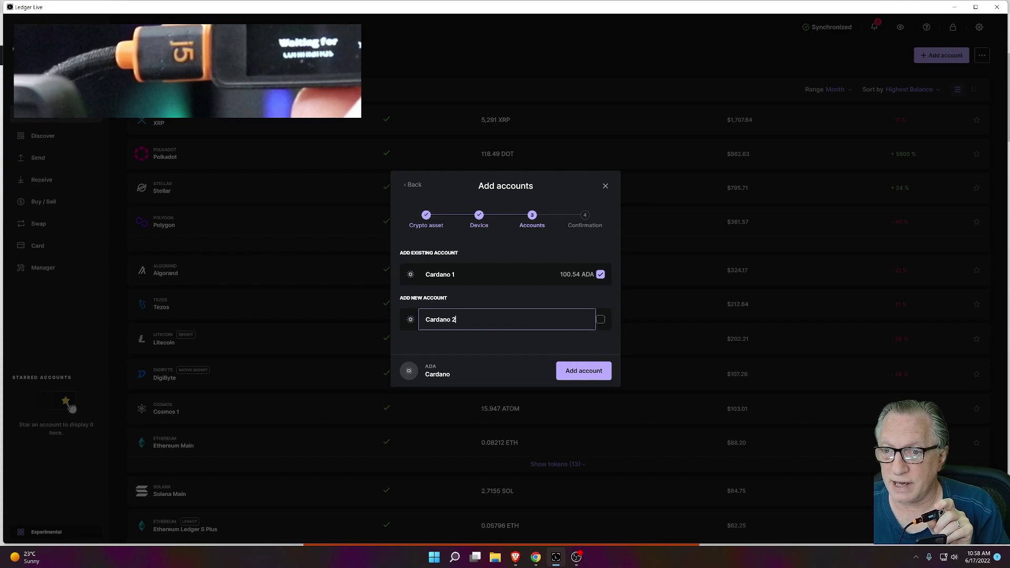
left_click(600, 320)
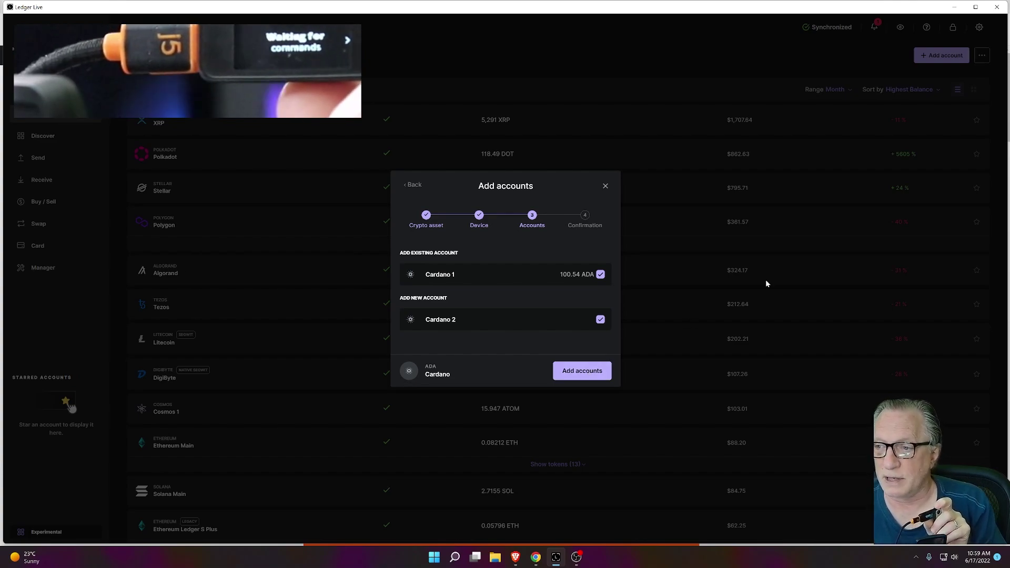
left_click(583, 373)
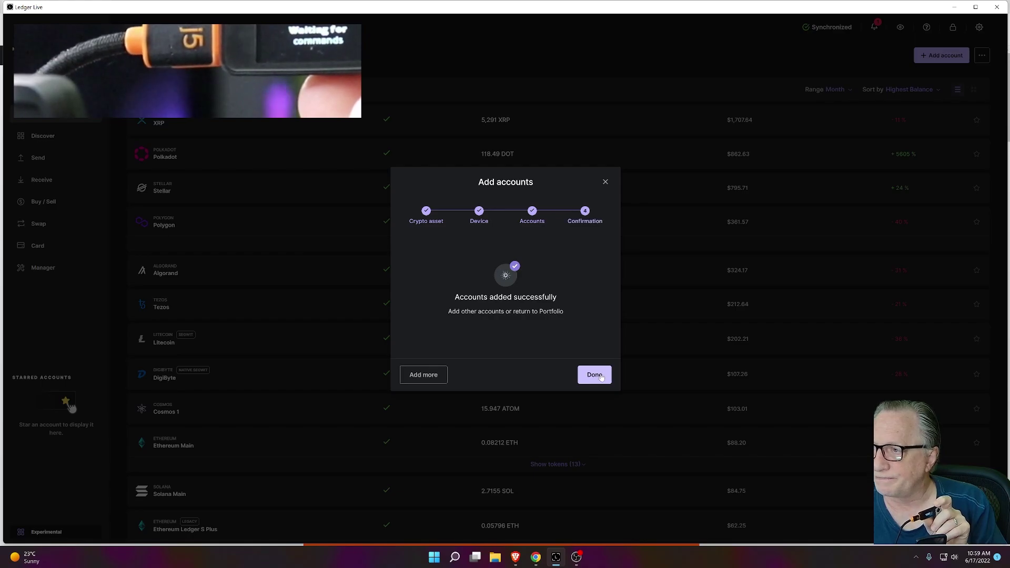
Close the confirmation with Done and locate Cardano 2 at 0 ADA in the Accounts list
left_click(602, 376)
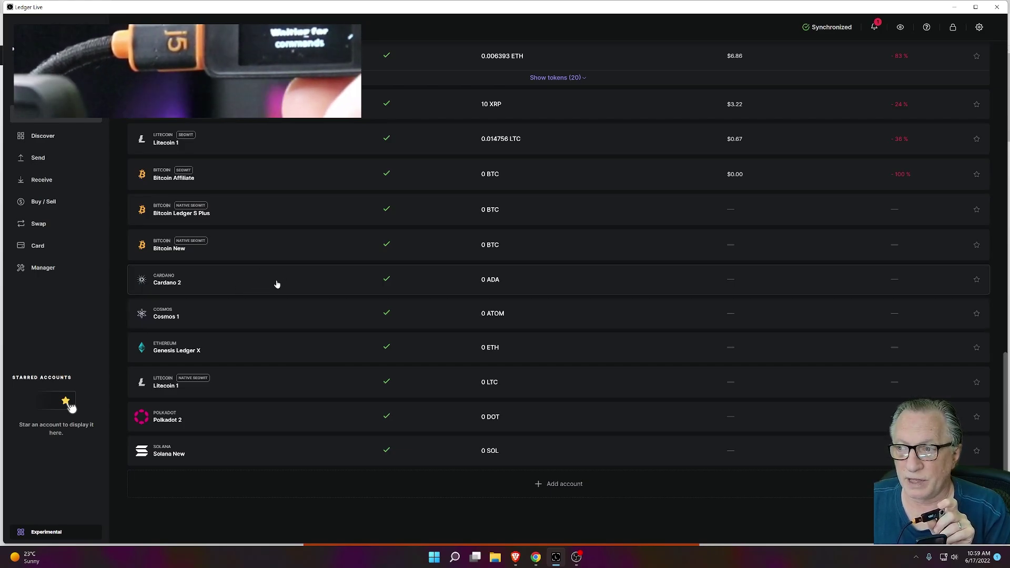
scroll(269, 287, "up", 5)
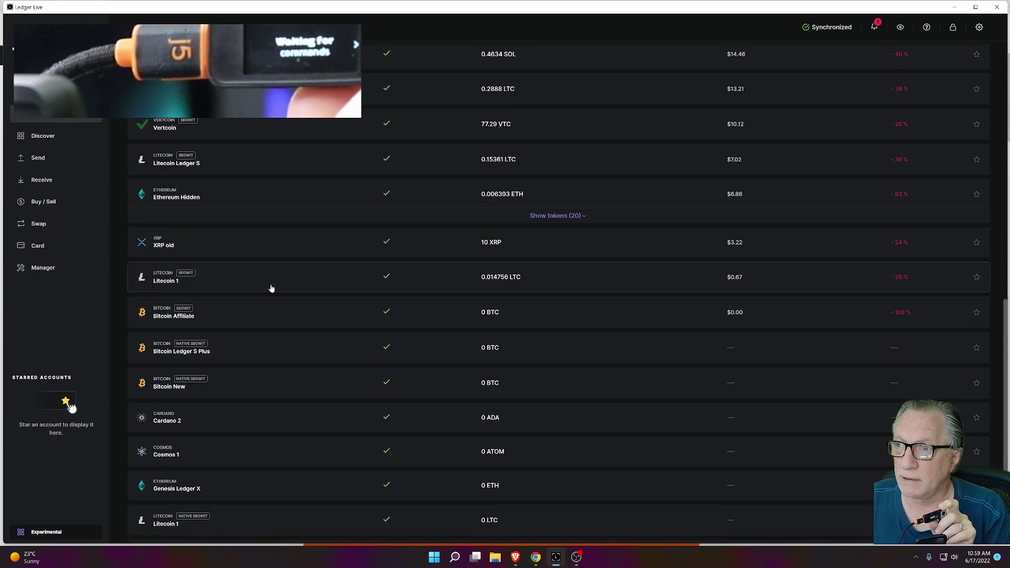
scroll(272, 288, "up", 3)
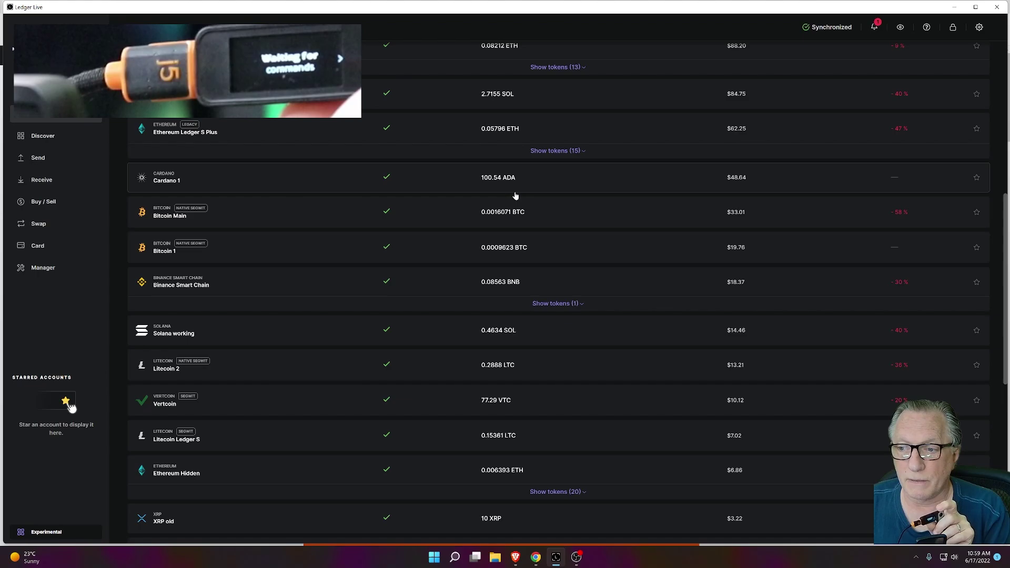
scroll(508, 208, "down", 1)
scroll(503, 220, "down", 8)
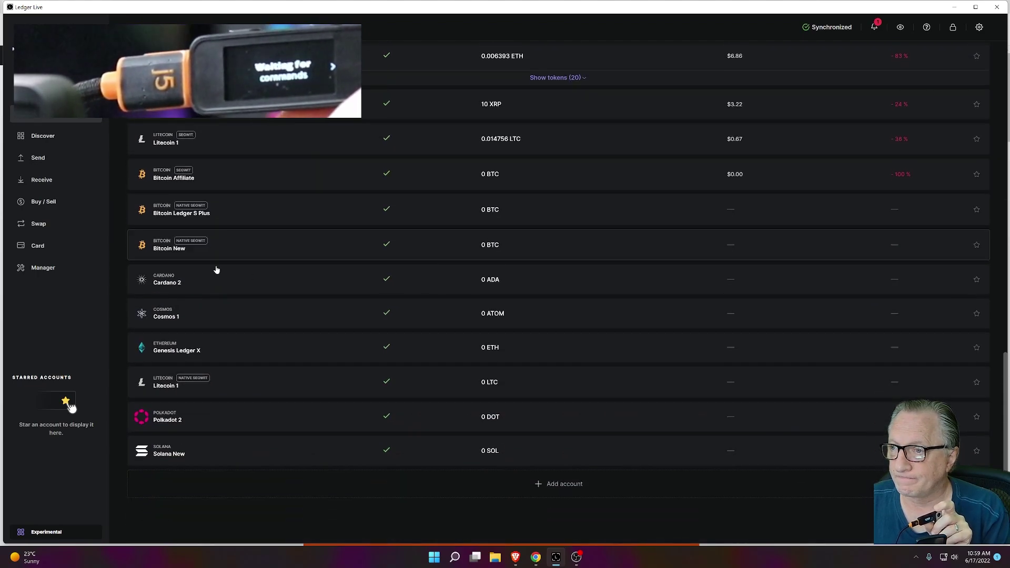
Open Cardano 2, go through the Receive flow and copy its receive address
left_click(272, 287)
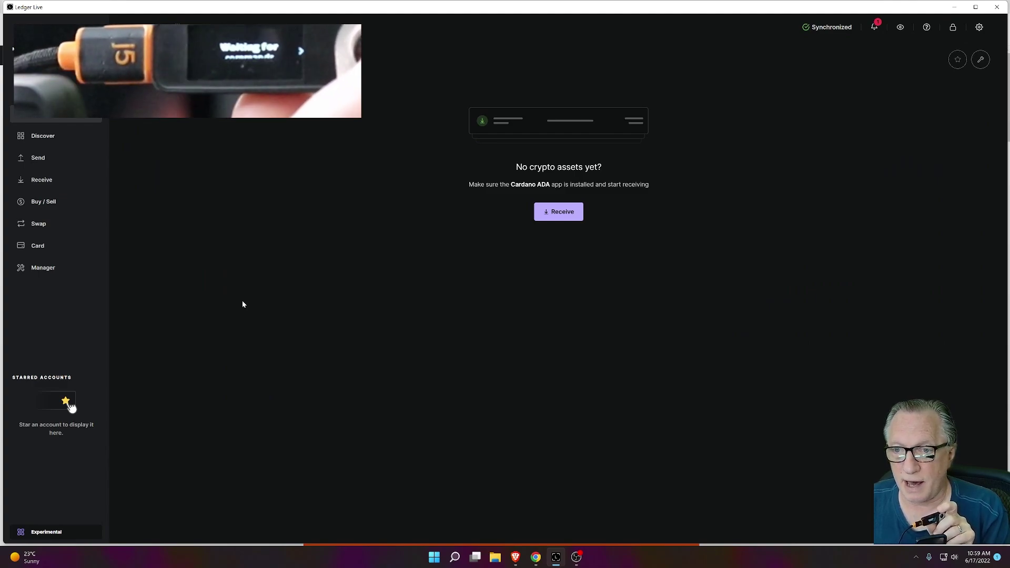
left_click(558, 213)
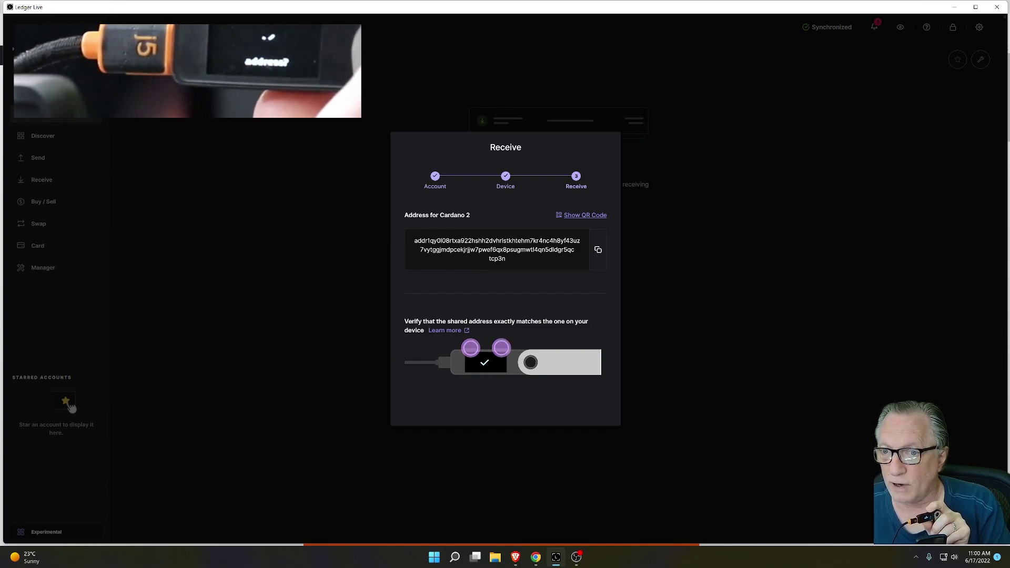
left_click(599, 250)
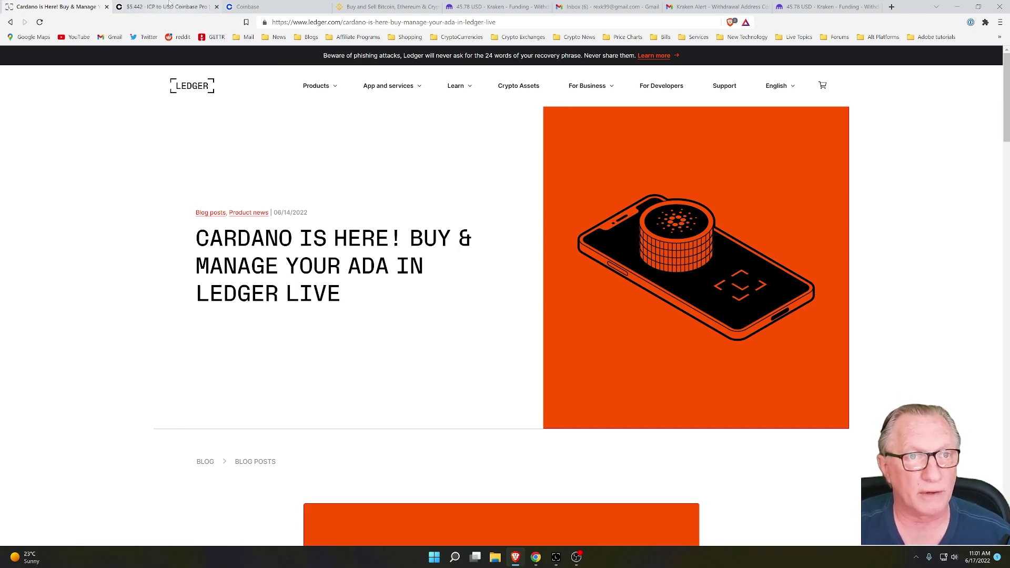
Show Coinbase Pro's ADA market results, with ADA-USD at $0.4863 among the pairs
left_click(170, 5)
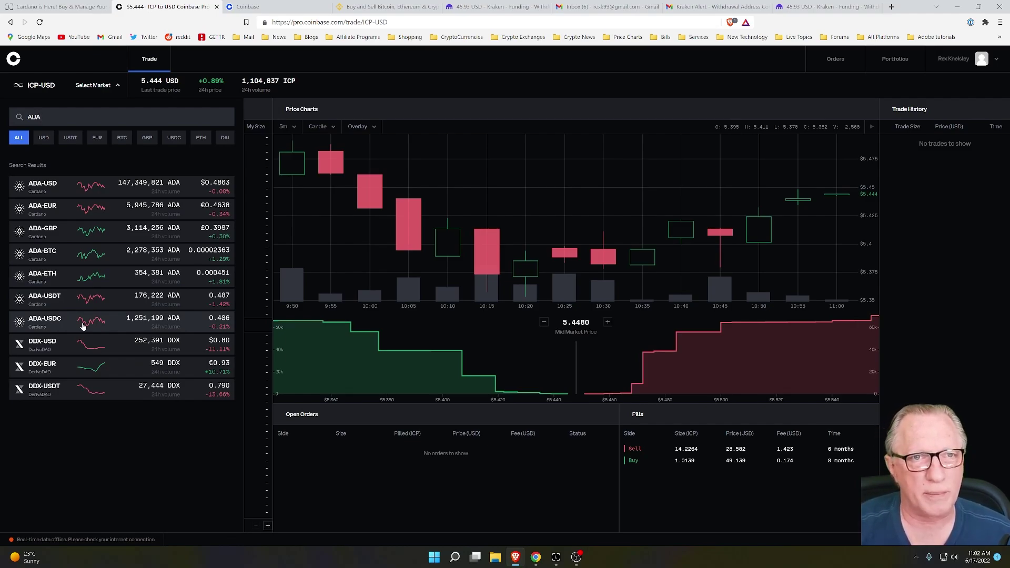
In Coinbase, dismiss the pending purchase and enter a new $50 one-time Cardano buy
left_click(275, 9)
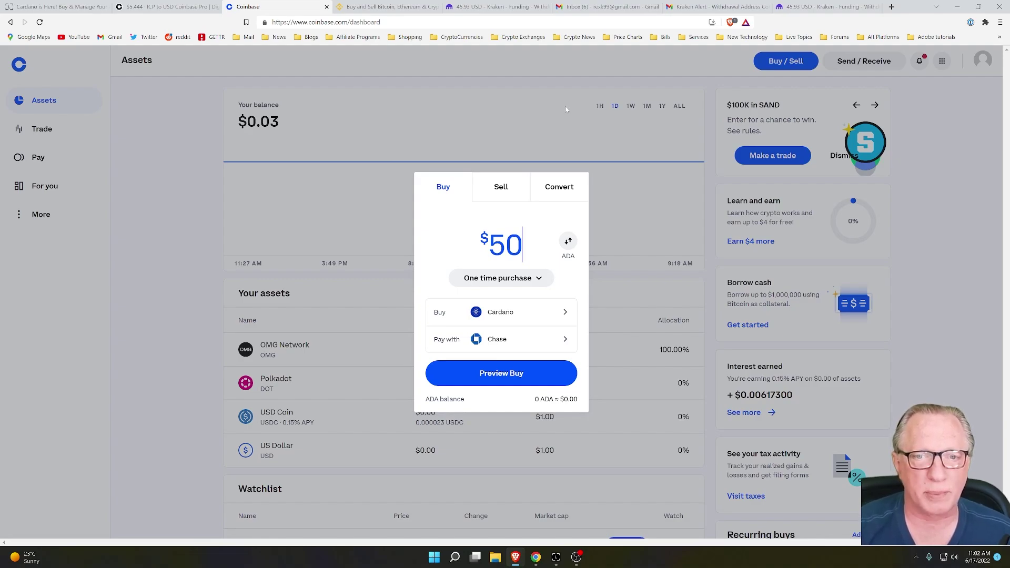
left_click(813, 75)
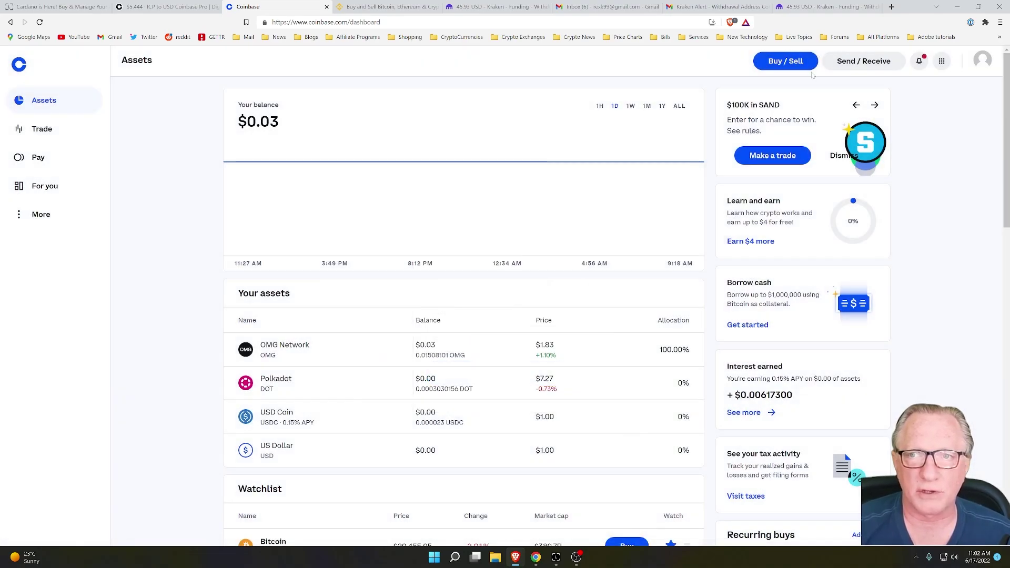
left_click(786, 61)
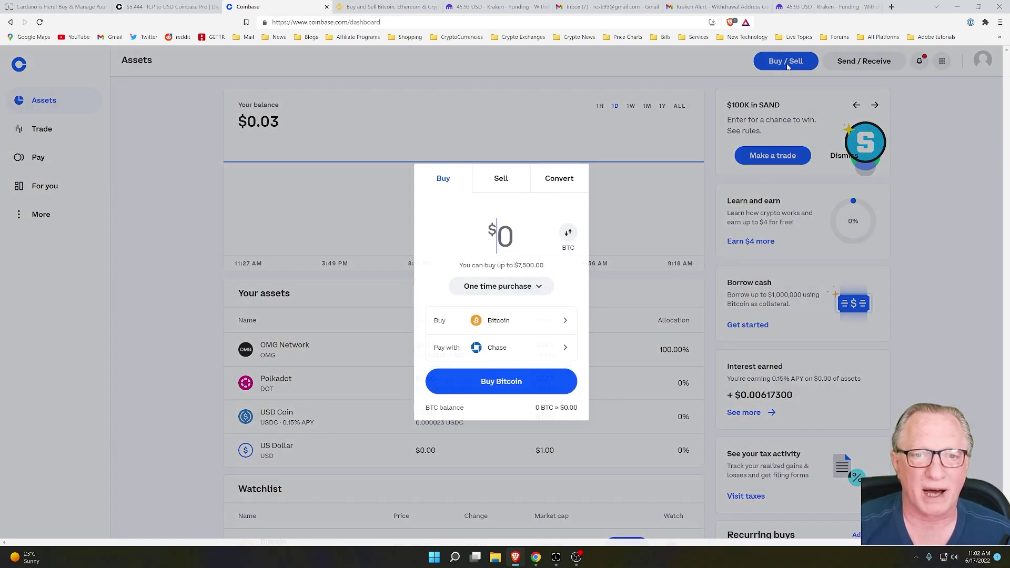
left_click(508, 322)
scroll(475, 371, "down", 2)
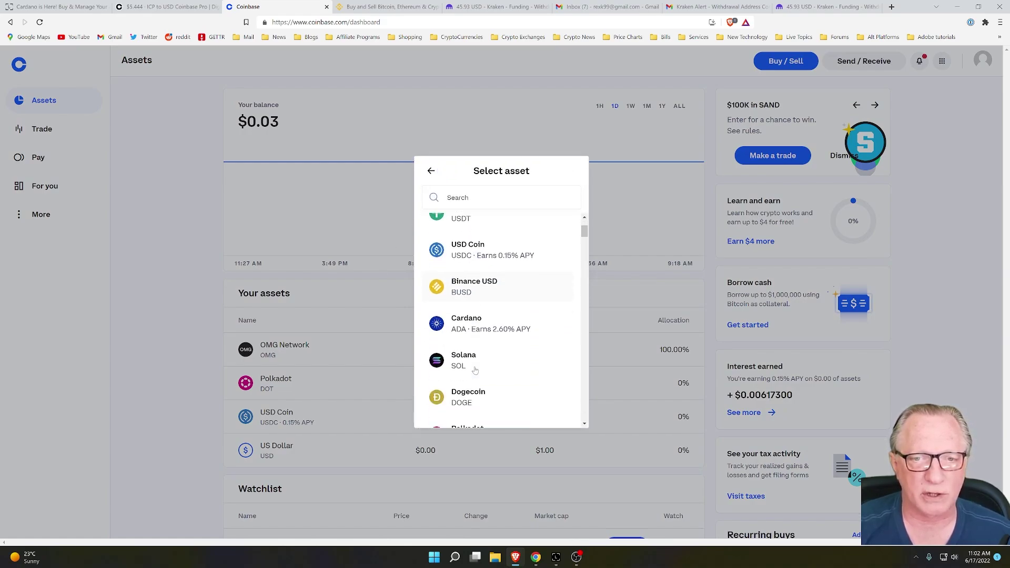
left_click(558, 323)
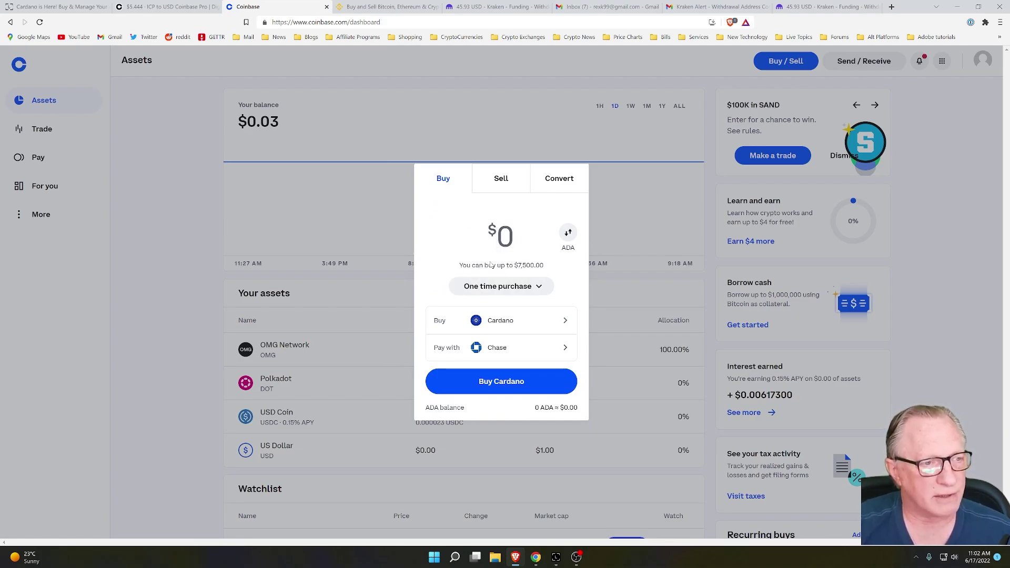
type("50")
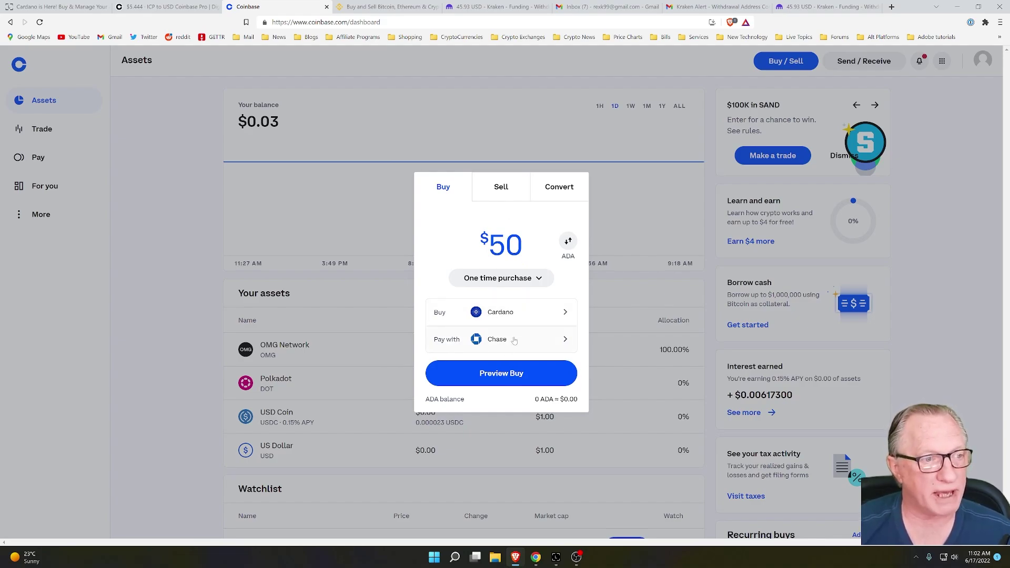
left_click(399, 5)
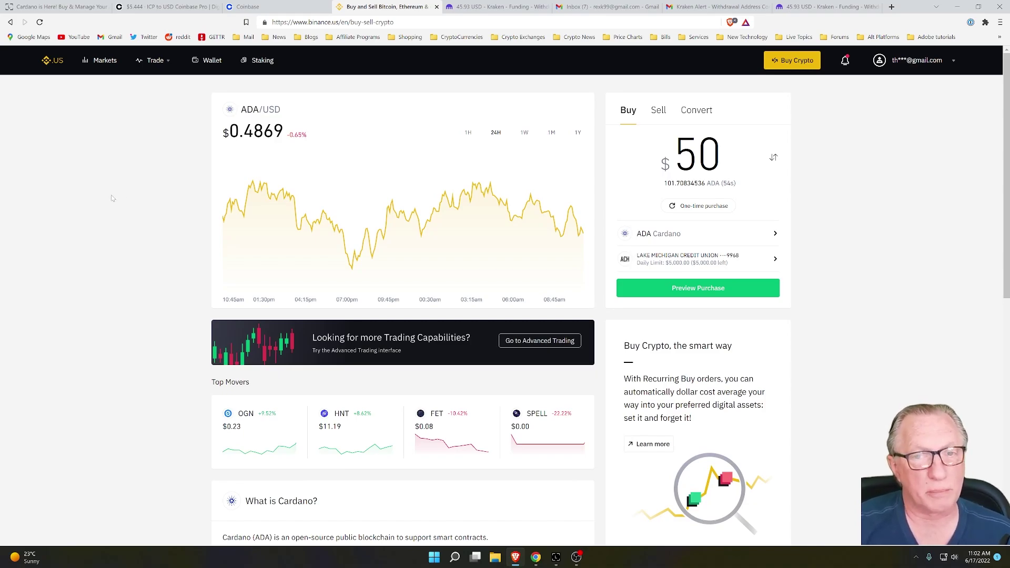
Start a new Buy Crypto order on Binance.US and change the coin from BTC to ADA Cardano
left_click(796, 61)
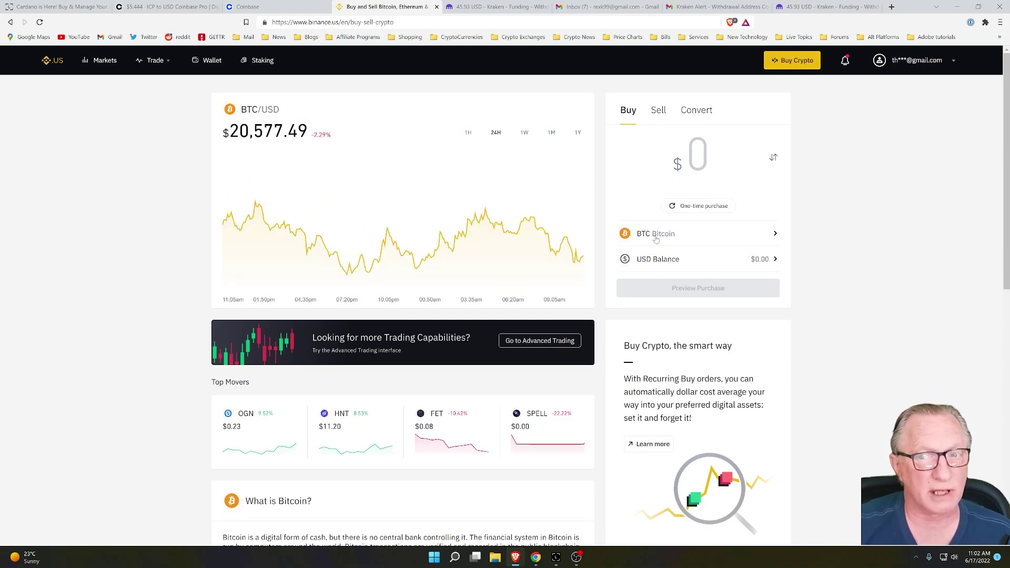
left_click(656, 240)
scroll(679, 261, "down", 3)
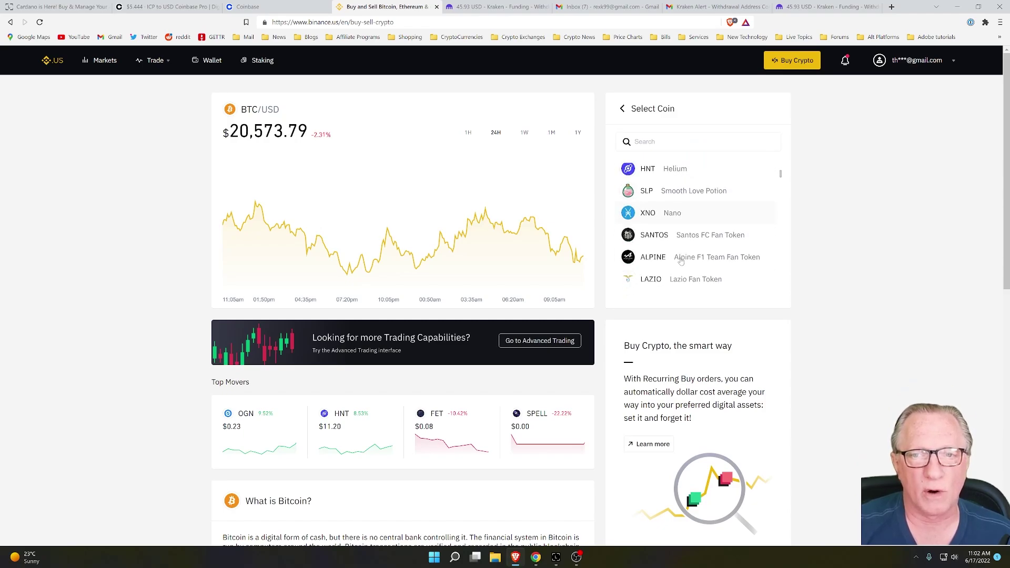
scroll(681, 262, "down", 2)
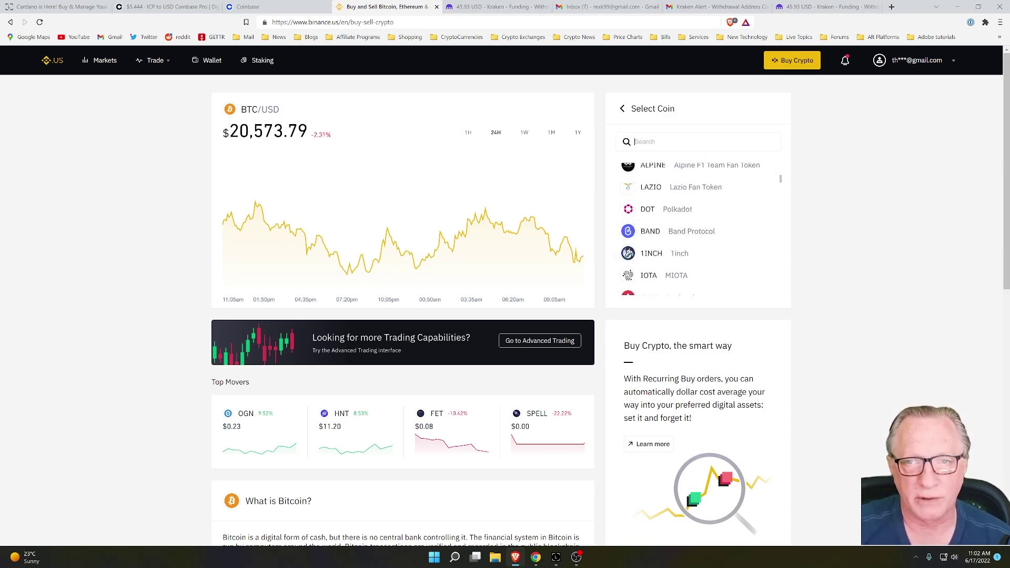
type("ada")
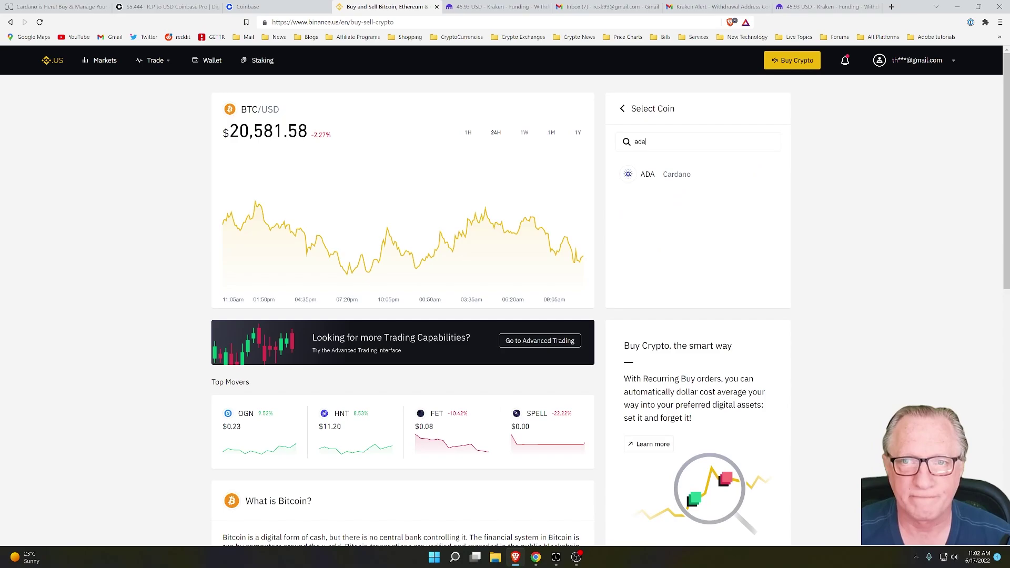
left_click(663, 175)
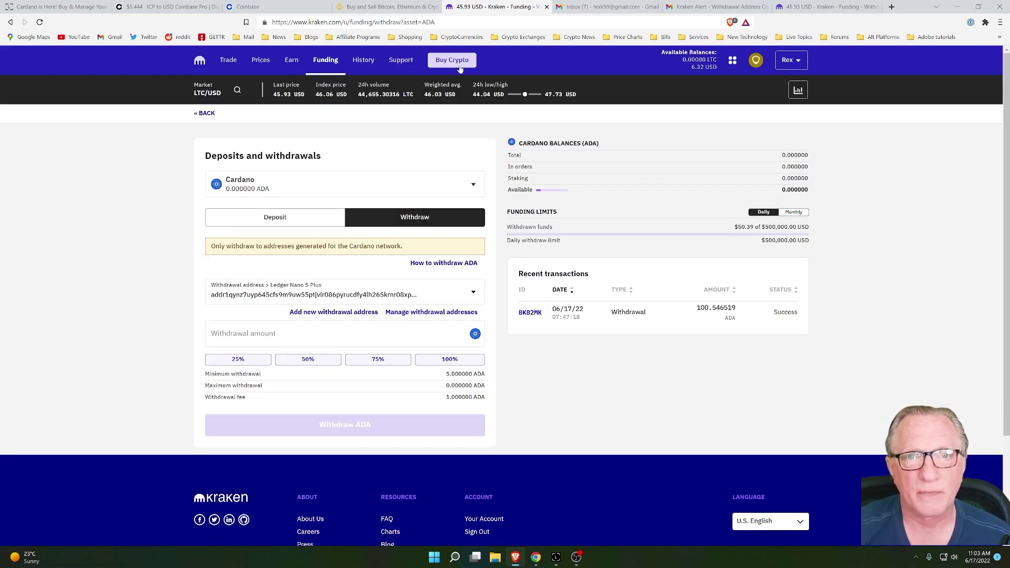
Open Kraken's Buy panel for Cardano by searching 'card', then return to Binance.US
left_click(454, 62)
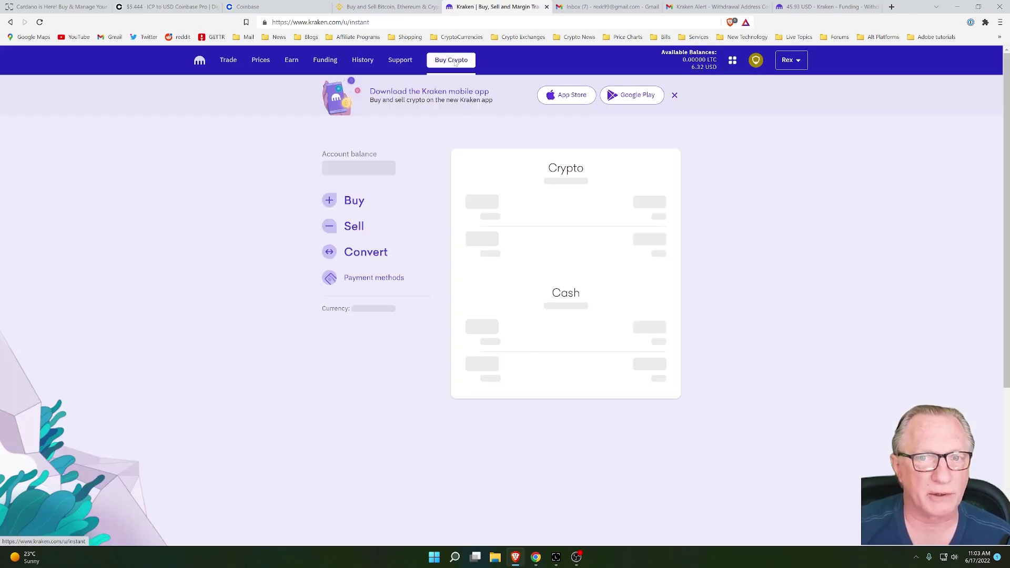
left_click(357, 202)
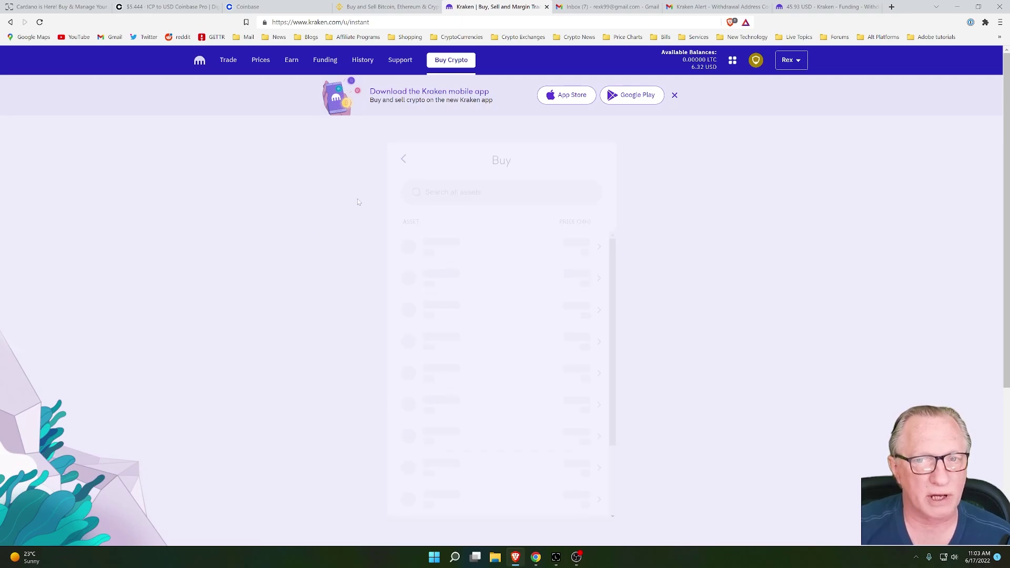
type("card")
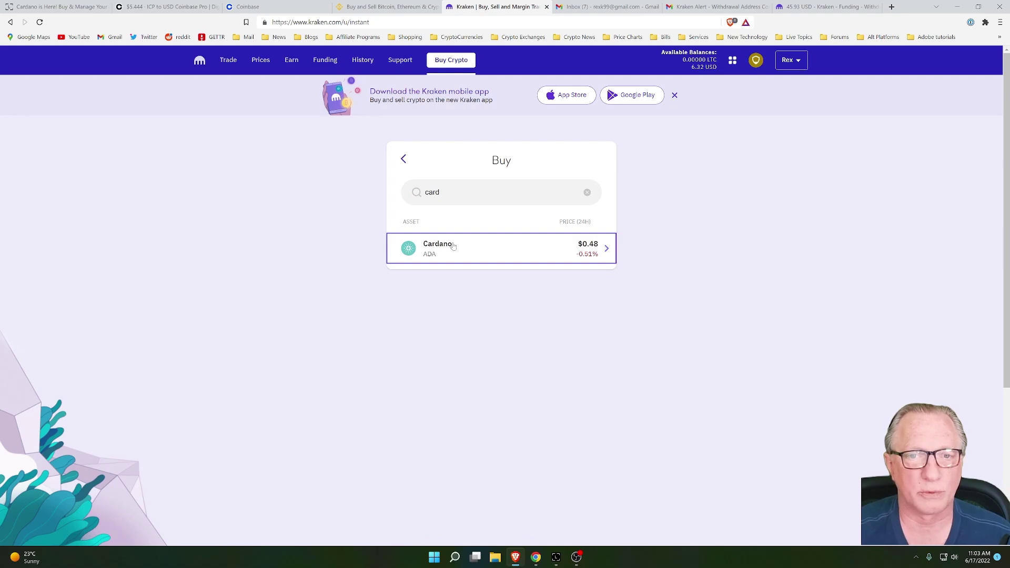
left_click(449, 247)
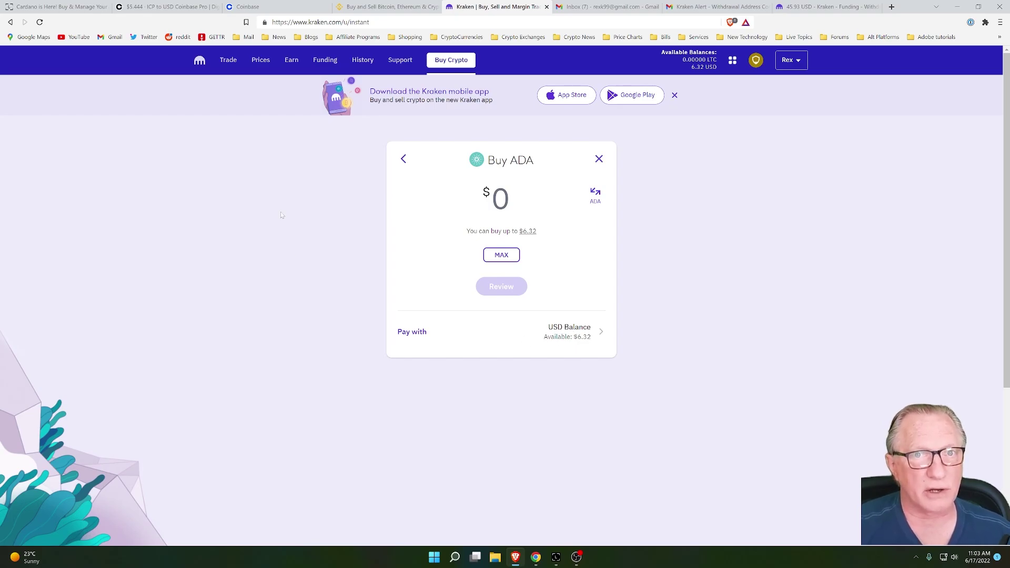
left_click(389, 6)
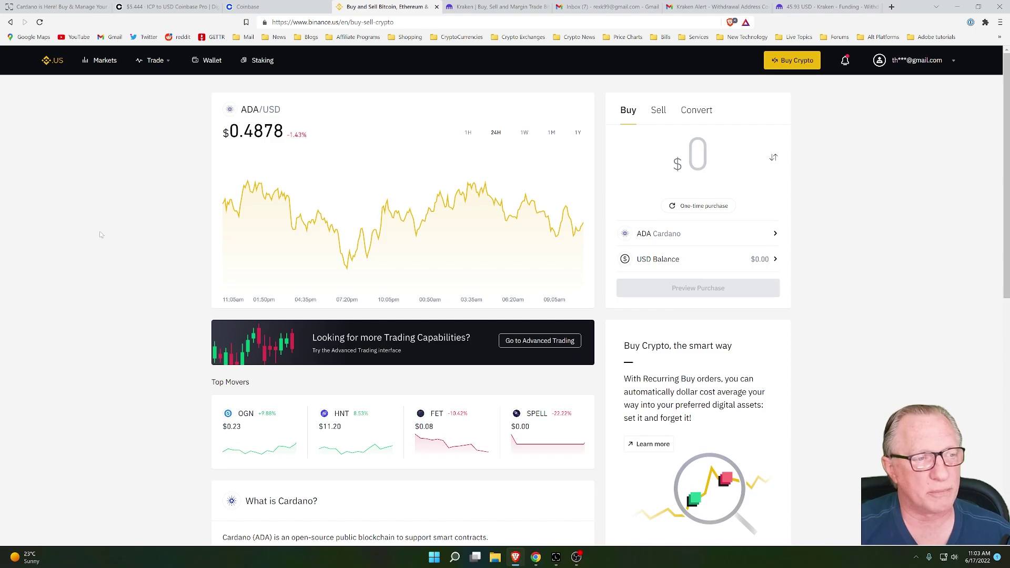
Pay $50 from the credit union account, accept the terms and confirm the roughly 101.56 ADA purchase
left_click(761, 262)
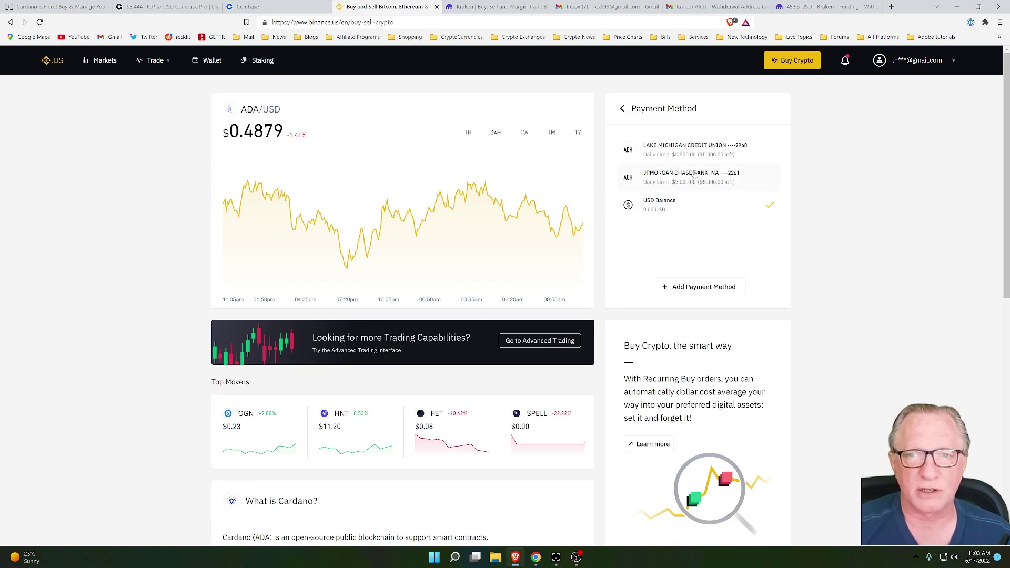
left_click(683, 151)
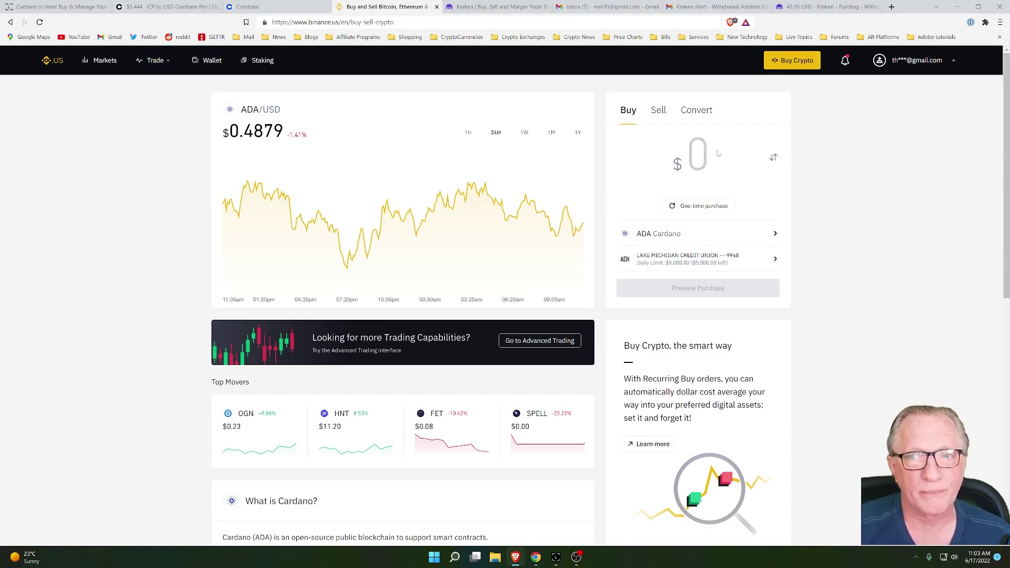
type("50")
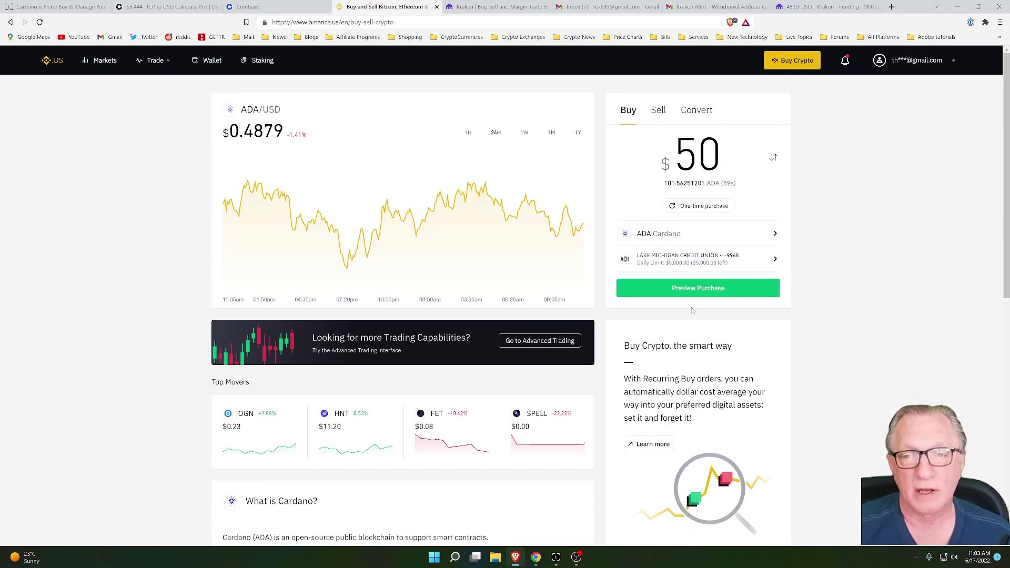
left_click(705, 291)
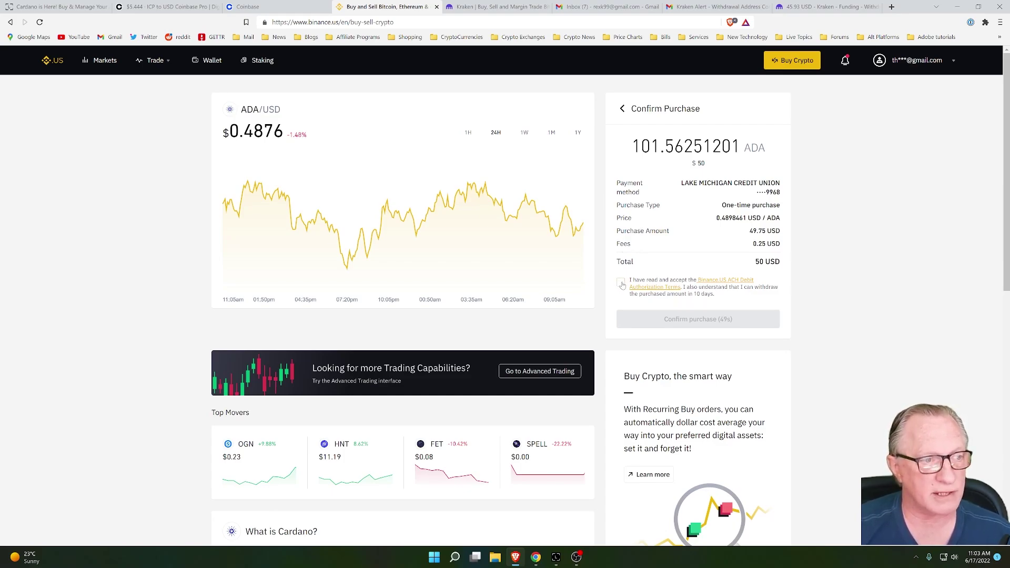
left_click(622, 286)
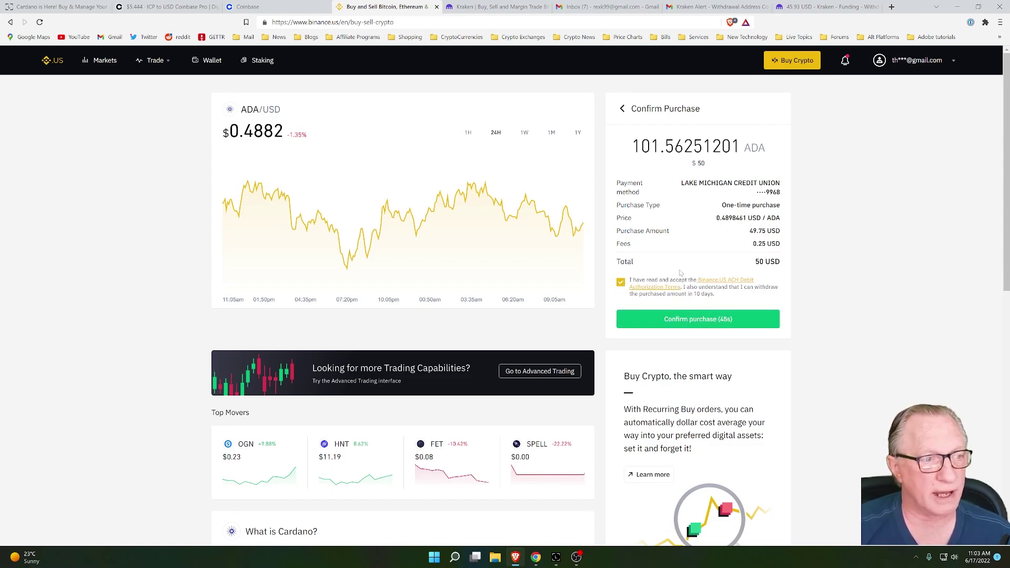
left_click(705, 319)
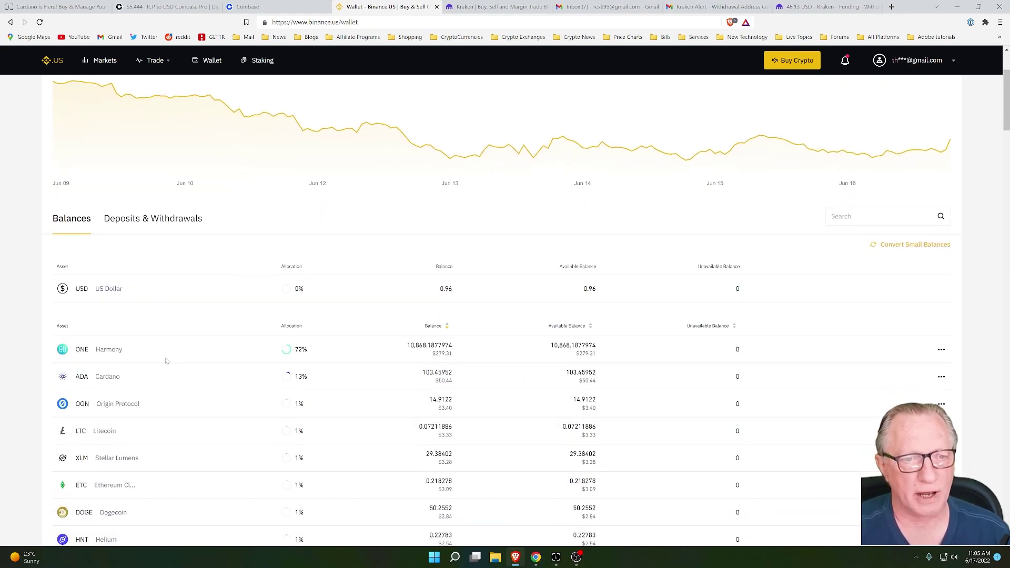
Check that Binance.US wallet balances now list Cardano at 103.45952 ADA
mouse_move(327, 367)
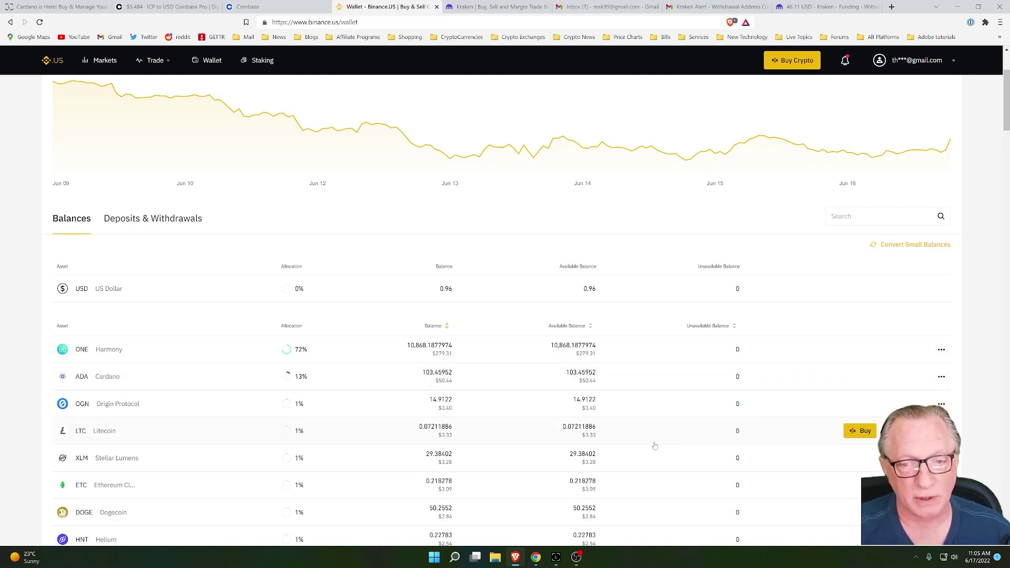
Copy the Cardano 2 receive address in Ledger Live, then go back to Binance.US wallet balances
left_click(556, 557)
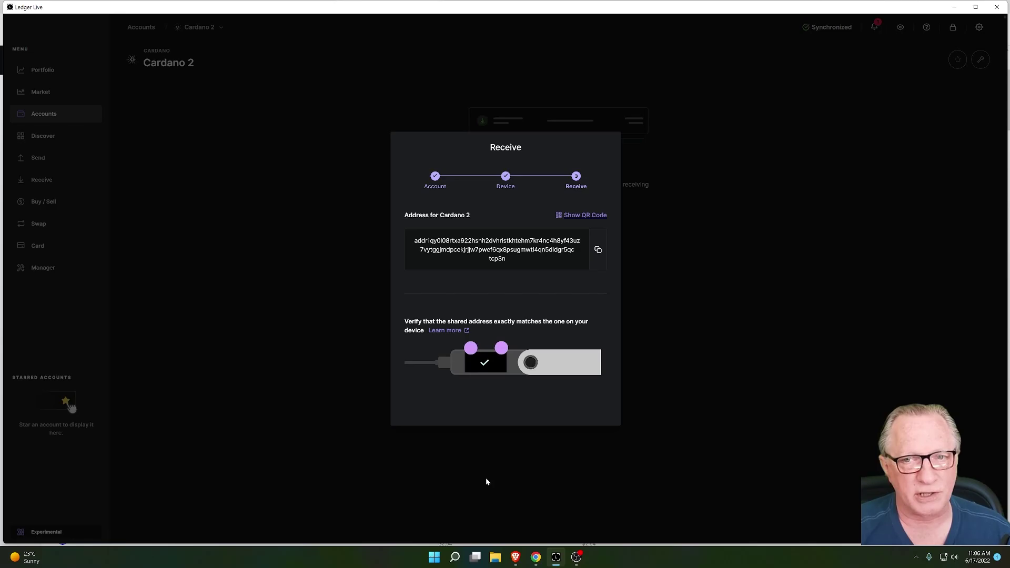
left_click(598, 249)
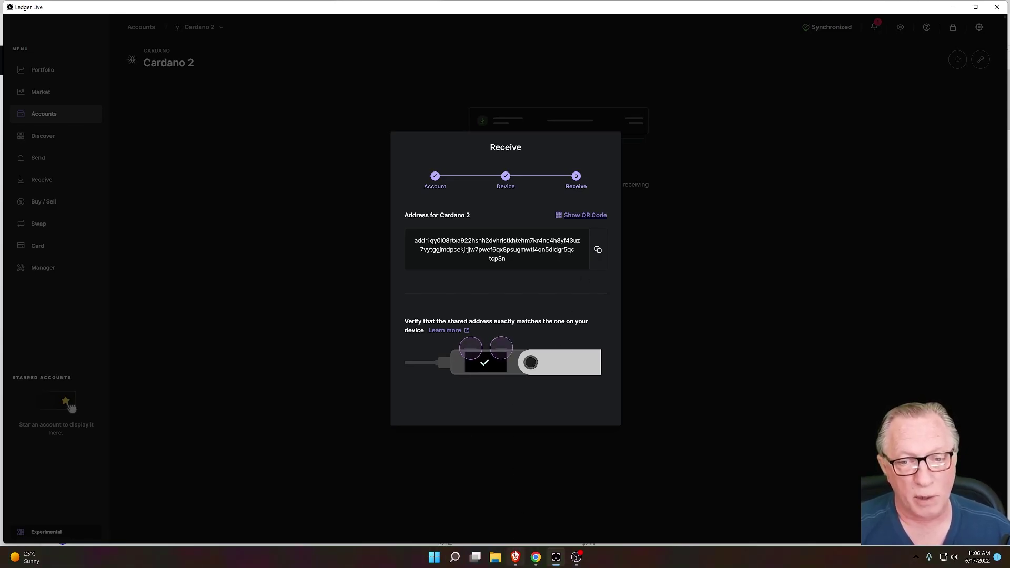
left_click(517, 559)
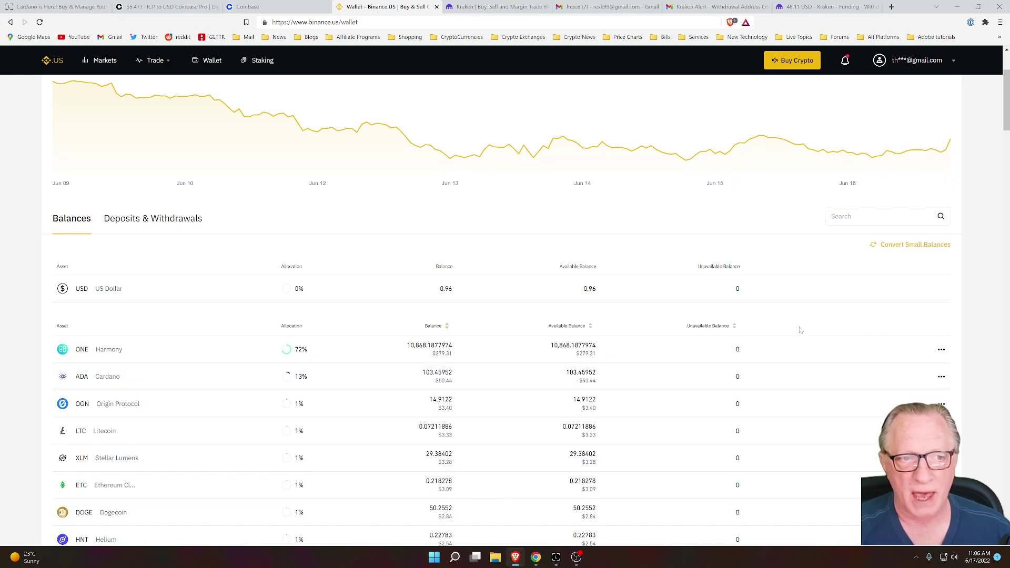
Start an ADA withdrawal in Binance.US for the full 103.45952 ADA balance
left_click(942, 376)
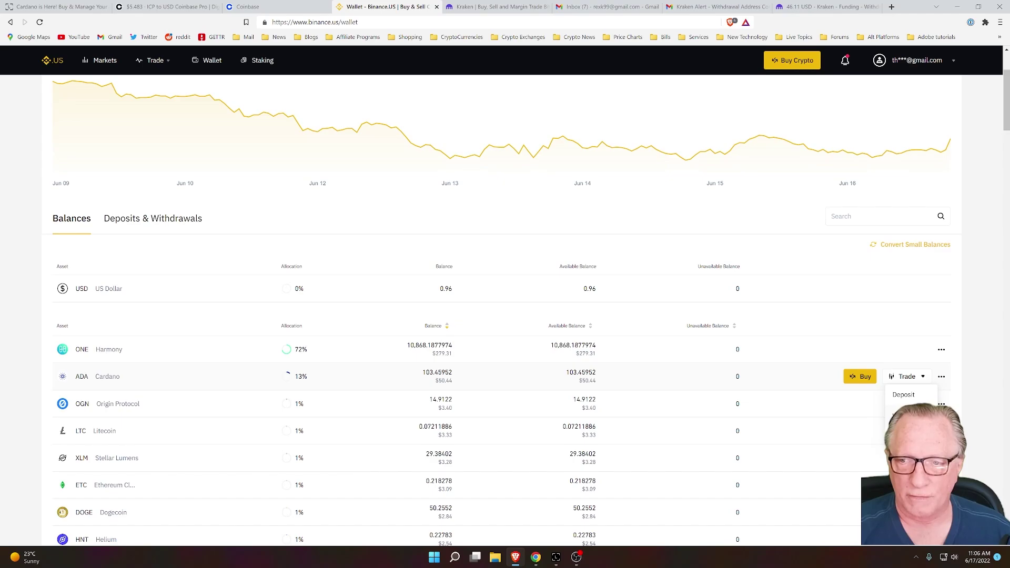
left_click(915, 424)
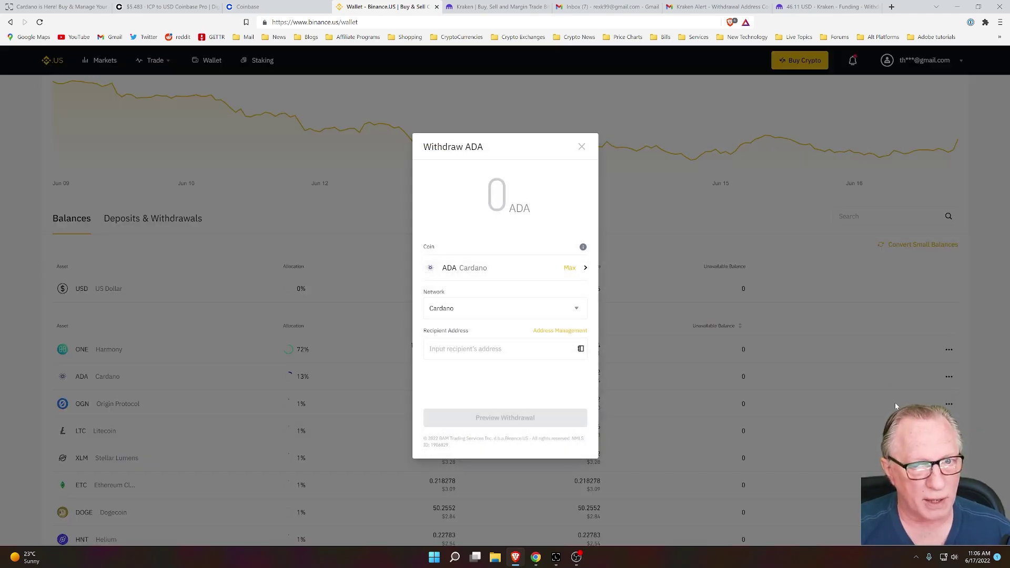
left_click(570, 268)
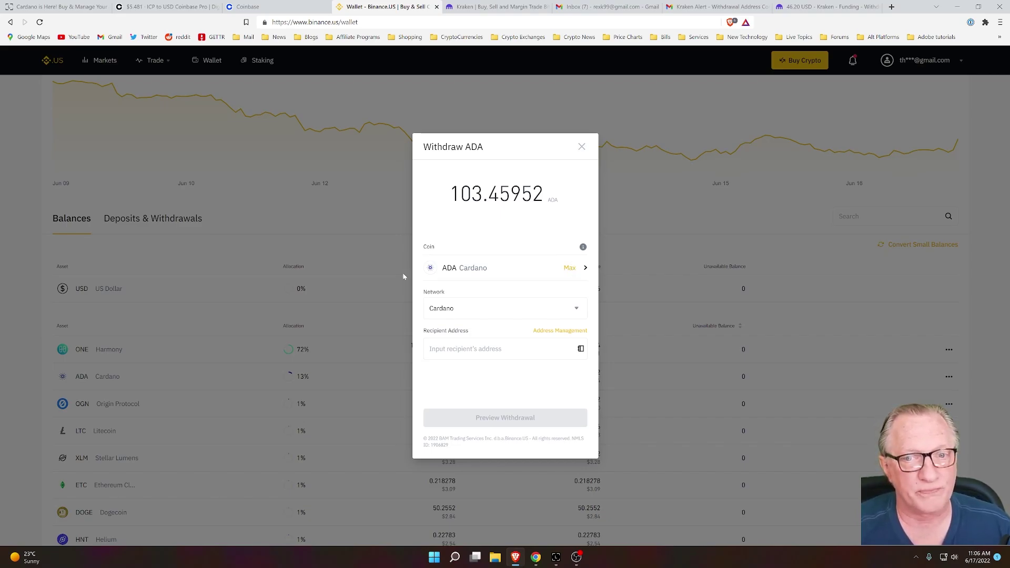
Paste the copied Ledger Cardano 2 address into the Recipient Address field
left_click(463, 349)
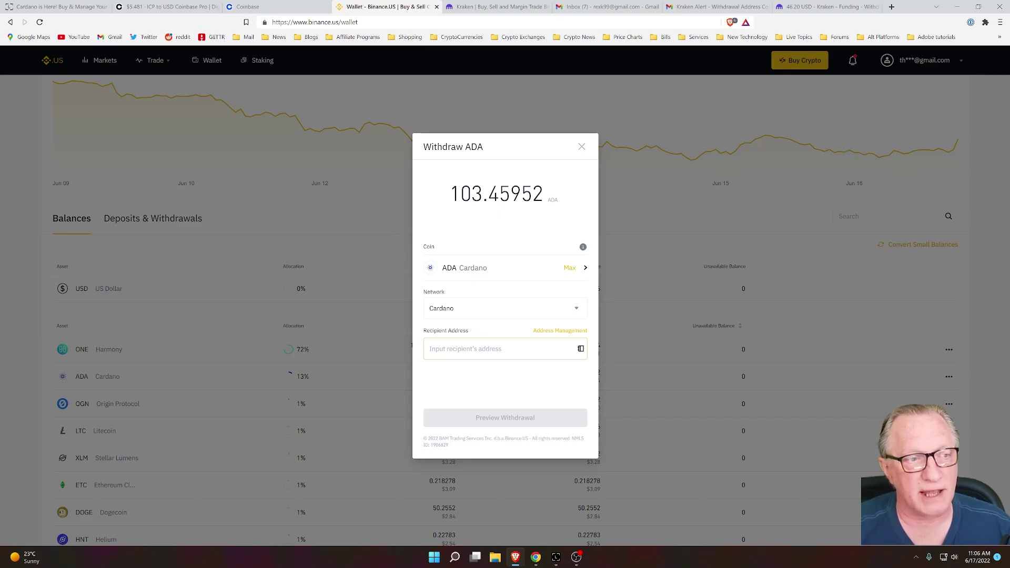
right_click(450, 349)
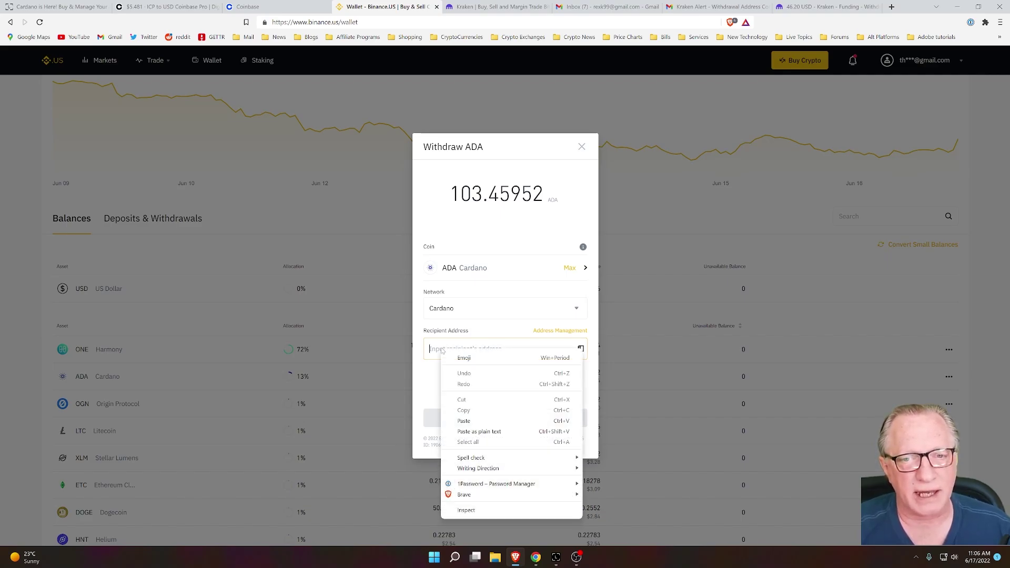
left_click(463, 419)
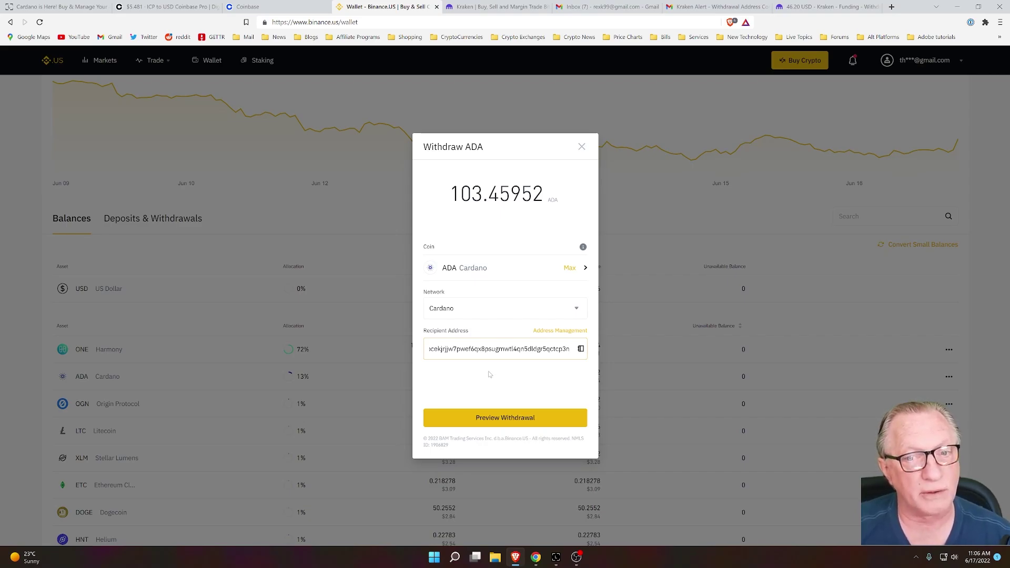
Preview the 103.45952 ADA withdrawal, check the address against Ledger Live, and confirm it
left_click(503, 421)
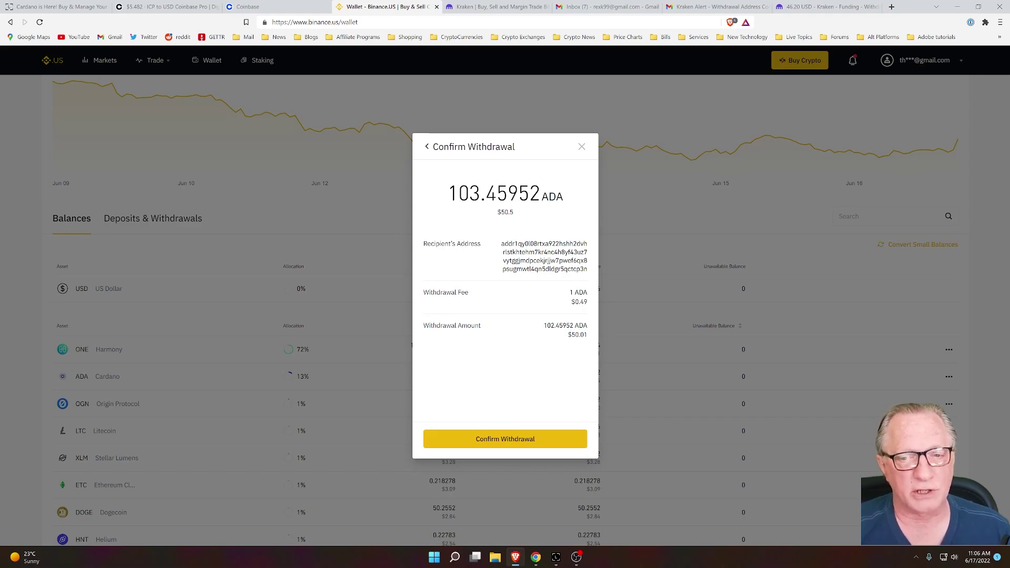
left_click(556, 557)
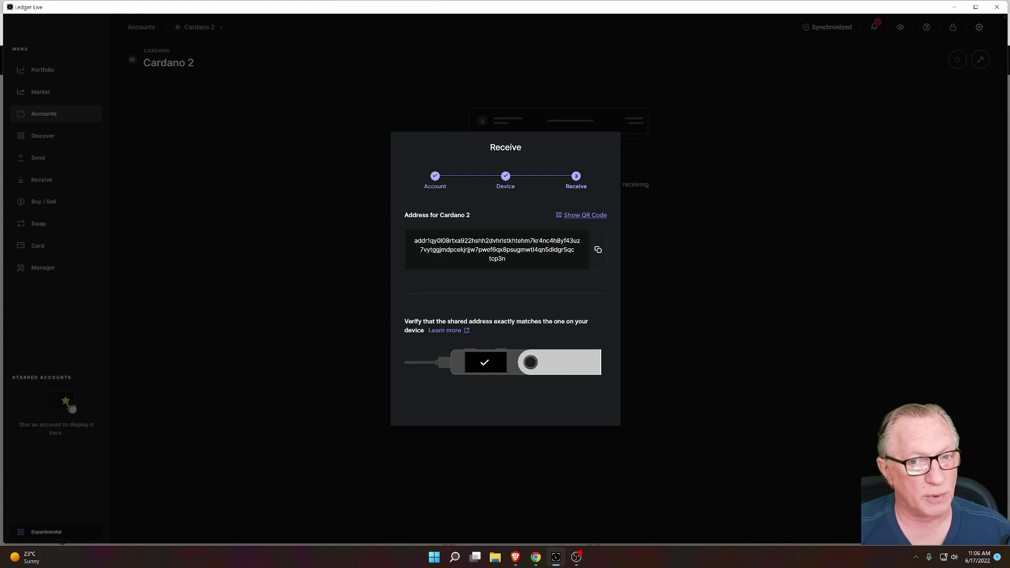
left_click(515, 557)
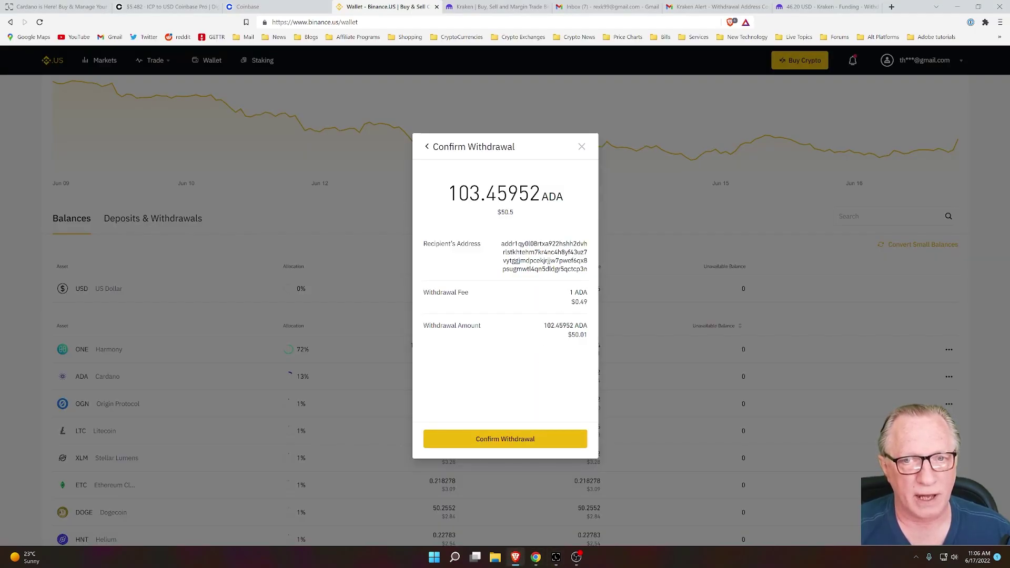
left_click(501, 444)
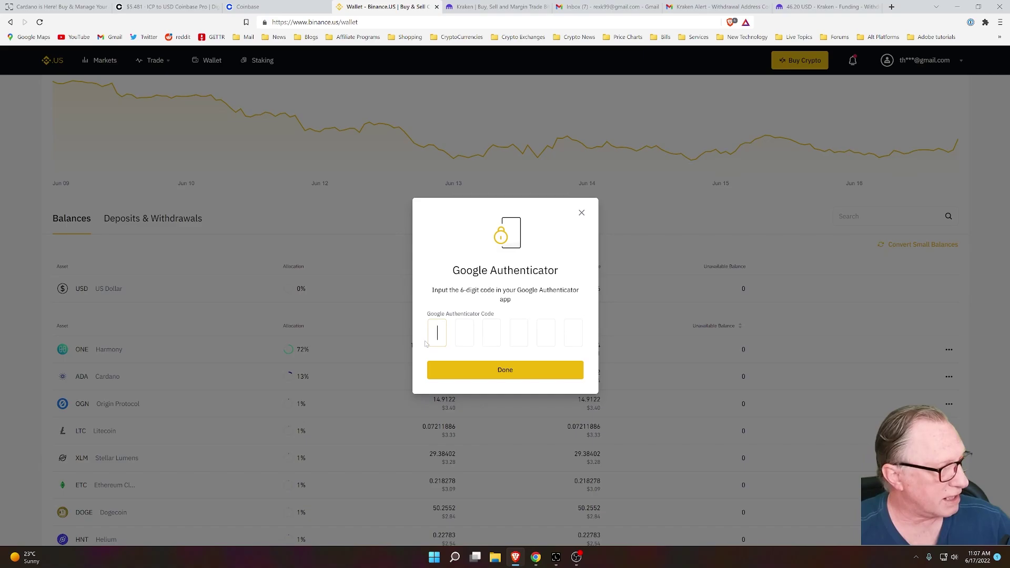
Submit the pasted authenticator code and approve the withdrawal from the Binance.US email in Gmail
key("ctrl+v")
left_click(515, 371)
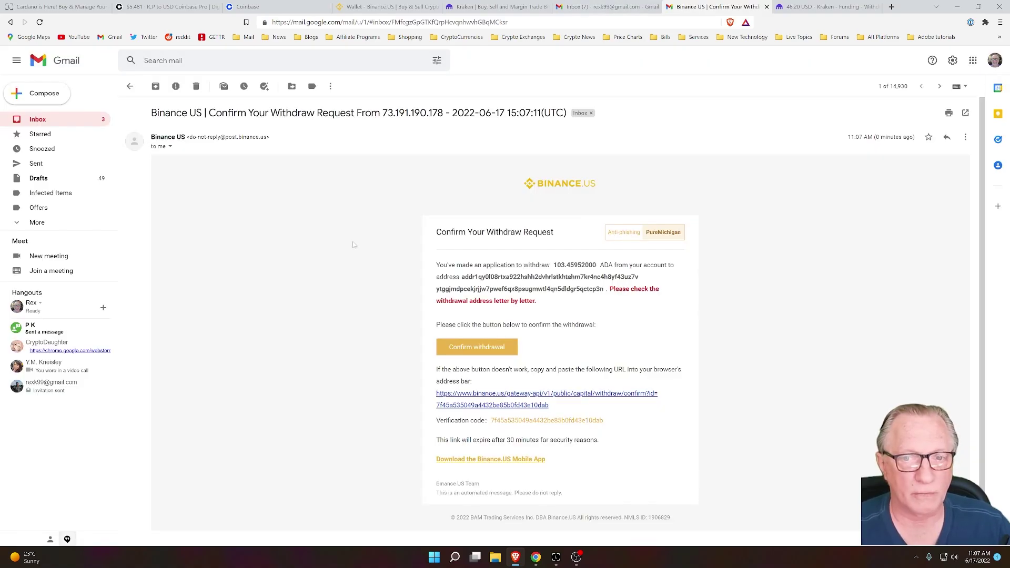
left_click(476, 348)
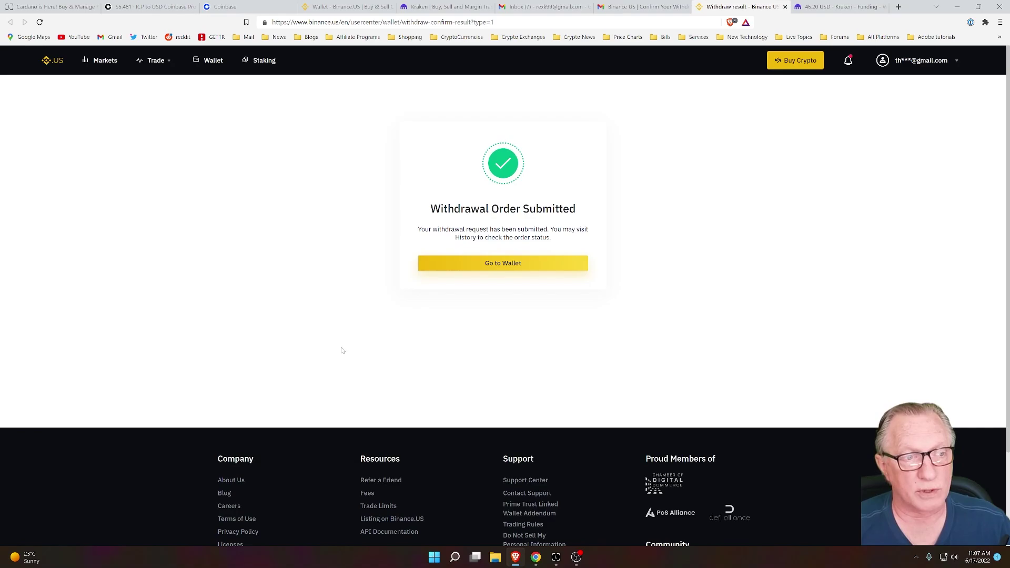
Open the ADA Cardano transaction history to see the pending 103.45952 ADA withdrawal, then switch to Ledger Live
left_click(503, 268)
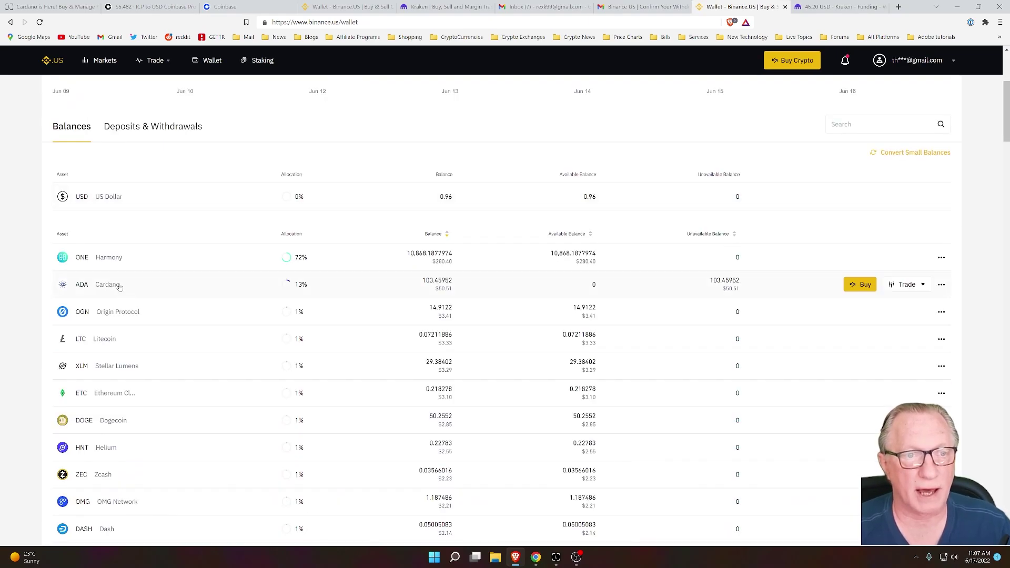
left_click(111, 287)
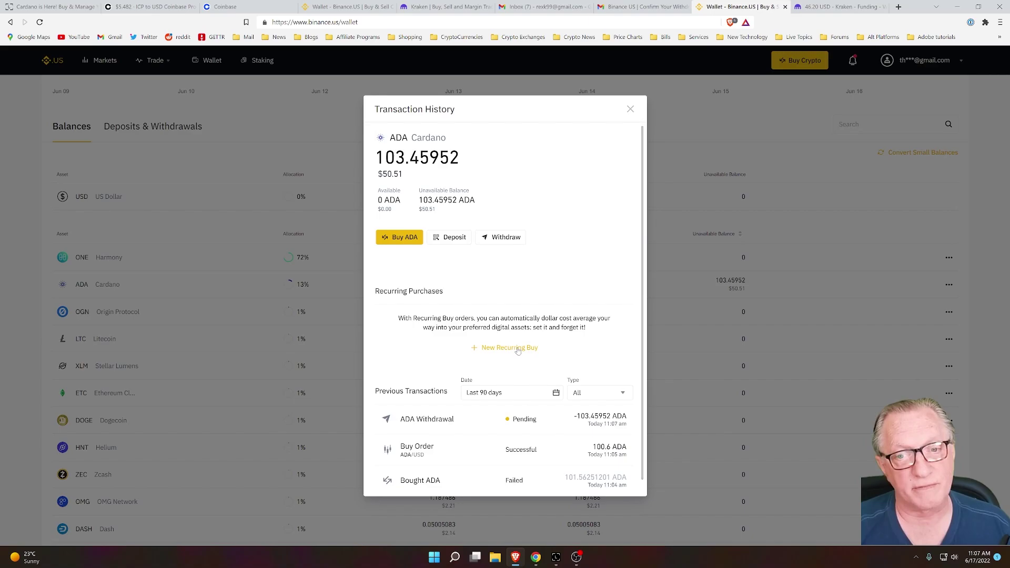
scroll(518, 351, "down", 1)
scroll(518, 358, "down", 1)
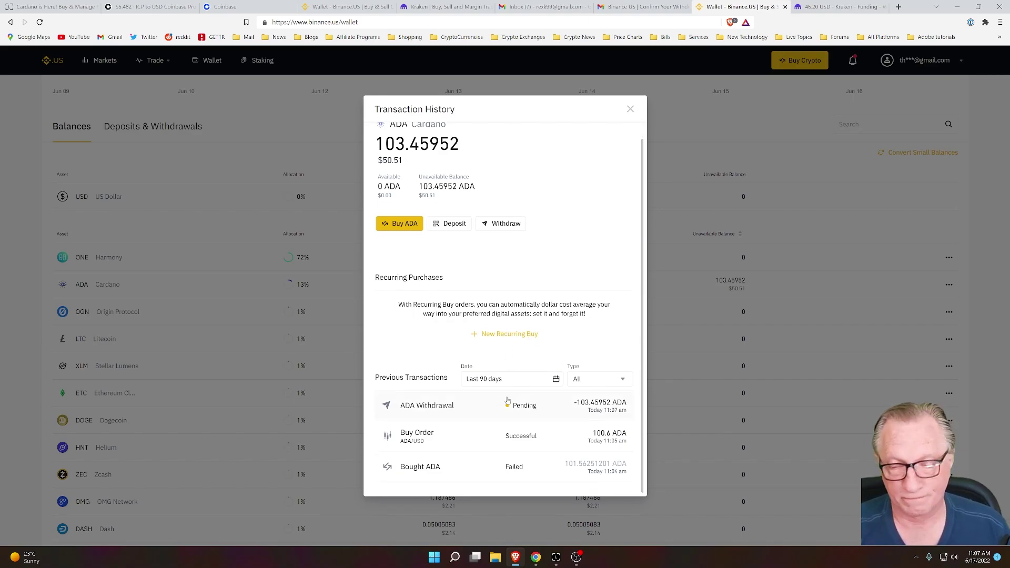
left_click(556, 557)
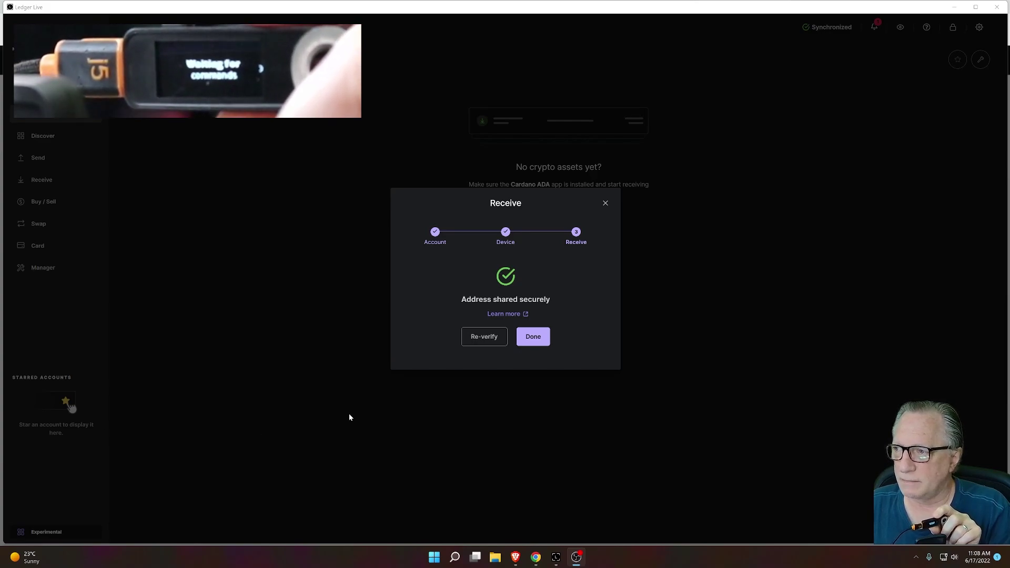
Close the Receive dialog, wait for Cardano 2 to show 102.45 ADA, then return to Binance.US
left_click(543, 342)
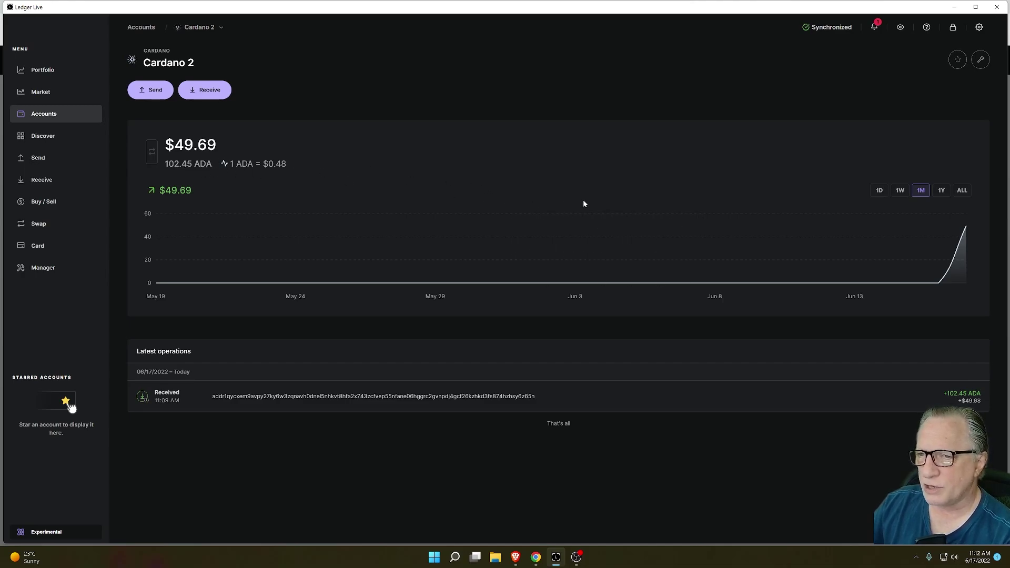
left_click(516, 557)
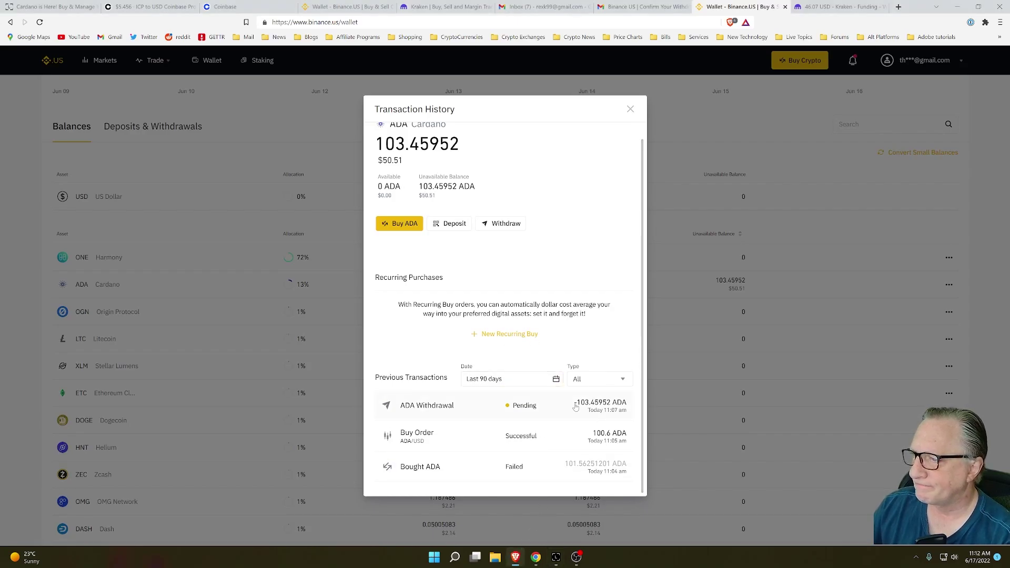
View the pending ADA withdrawal's transaction details, then switch back to Cardano 2 in Ledger Live
left_click(522, 406)
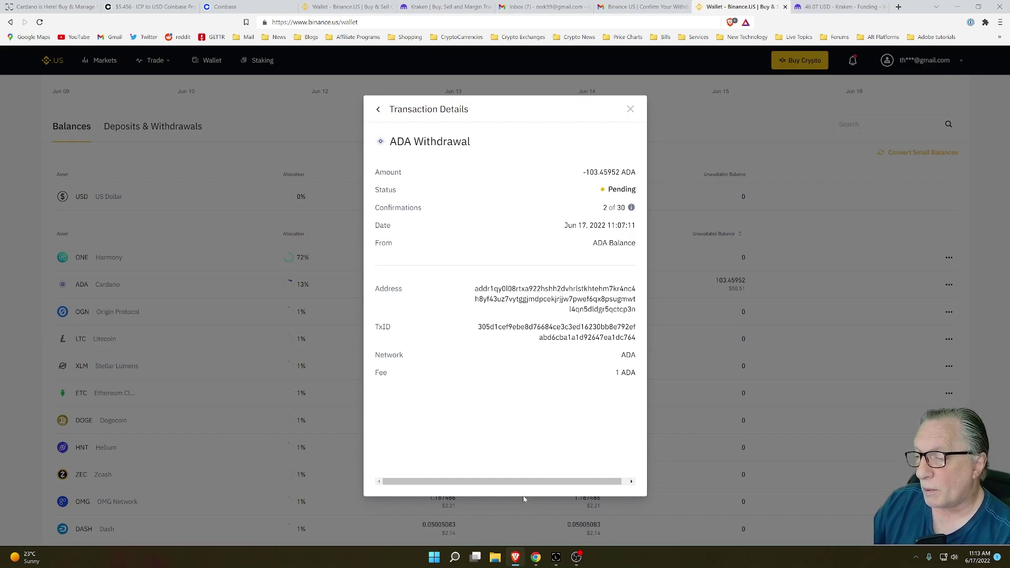
left_click(555, 560)
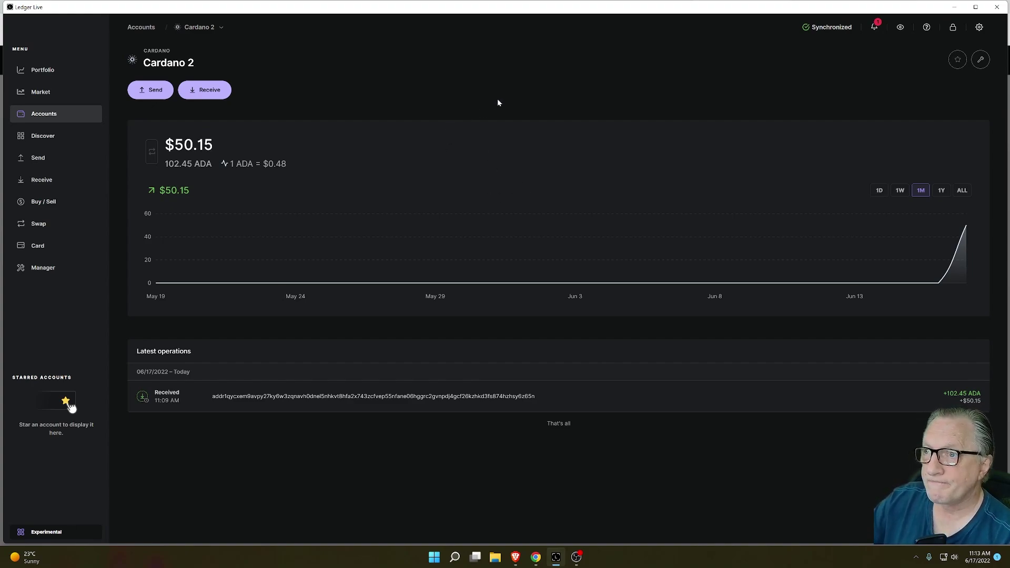
Open the Accounts list showing Cardano 2 (102.45 ADA) above Cardano 1 (100.54 ADA)
left_click(60, 115)
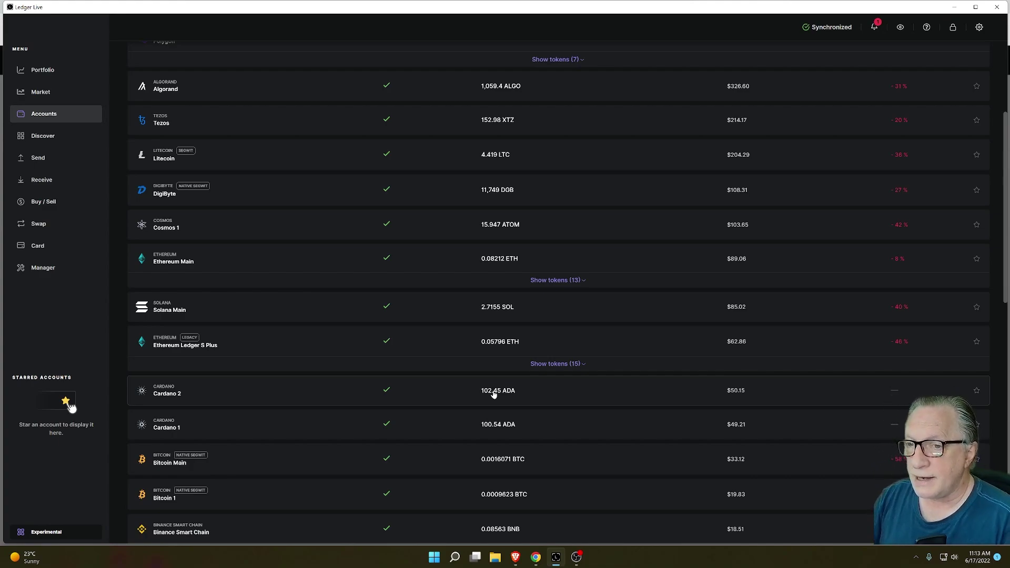
Rename the Cardano 2 account to 'Cardano Nano S Plus 2'
right_click(194, 395)
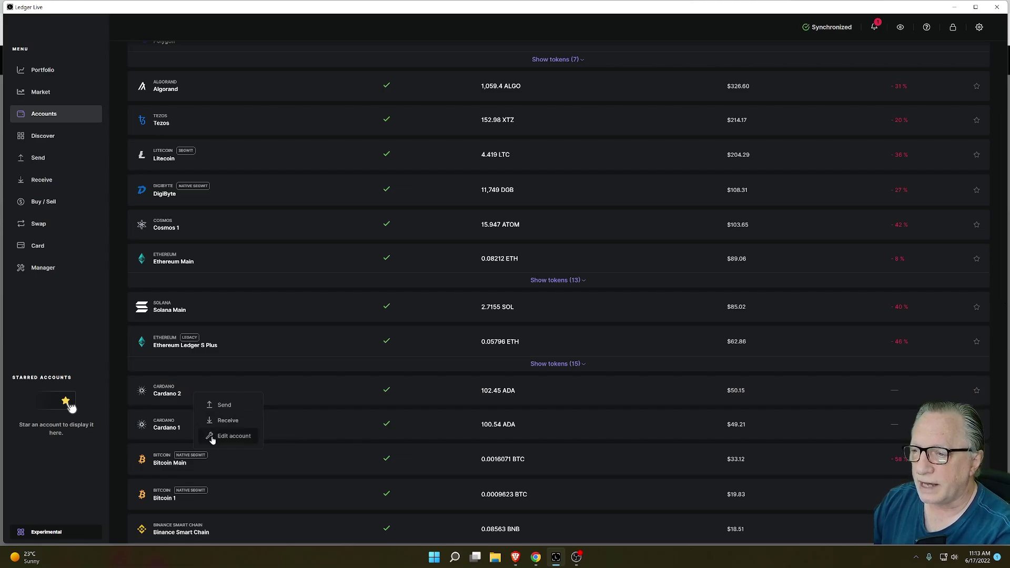
left_click(212, 437)
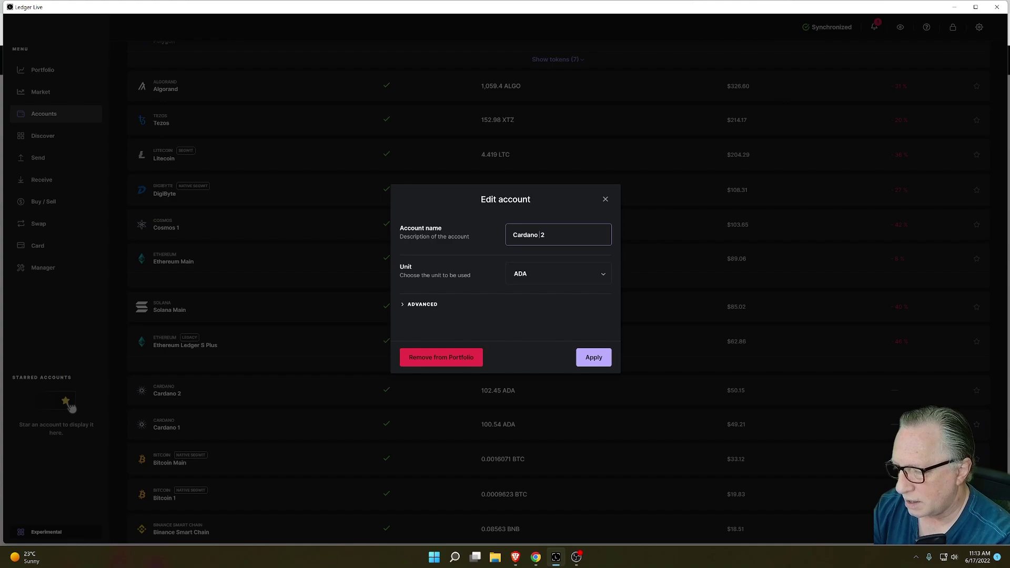
type("L")
type("ano")
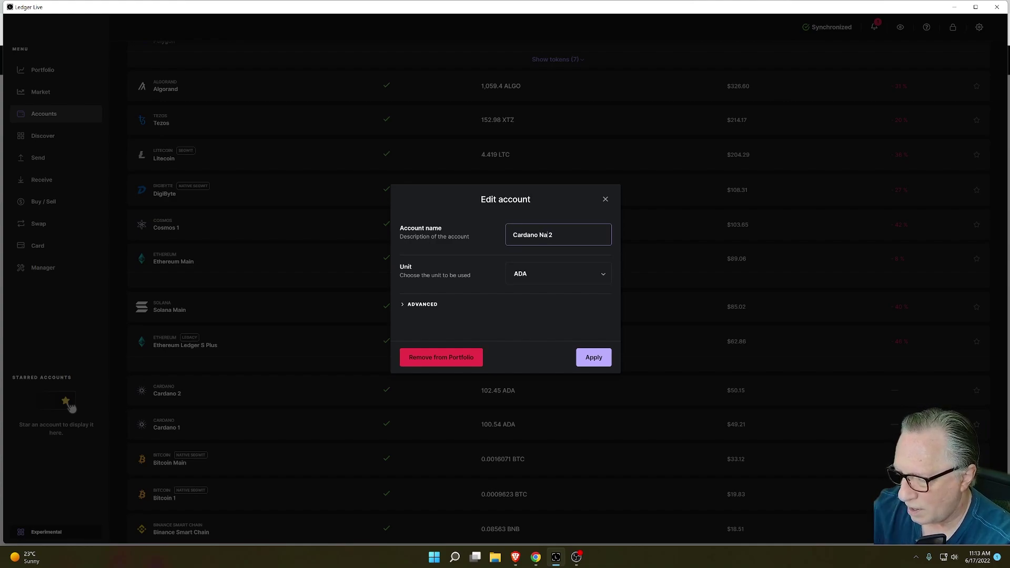
type(" S Plus")
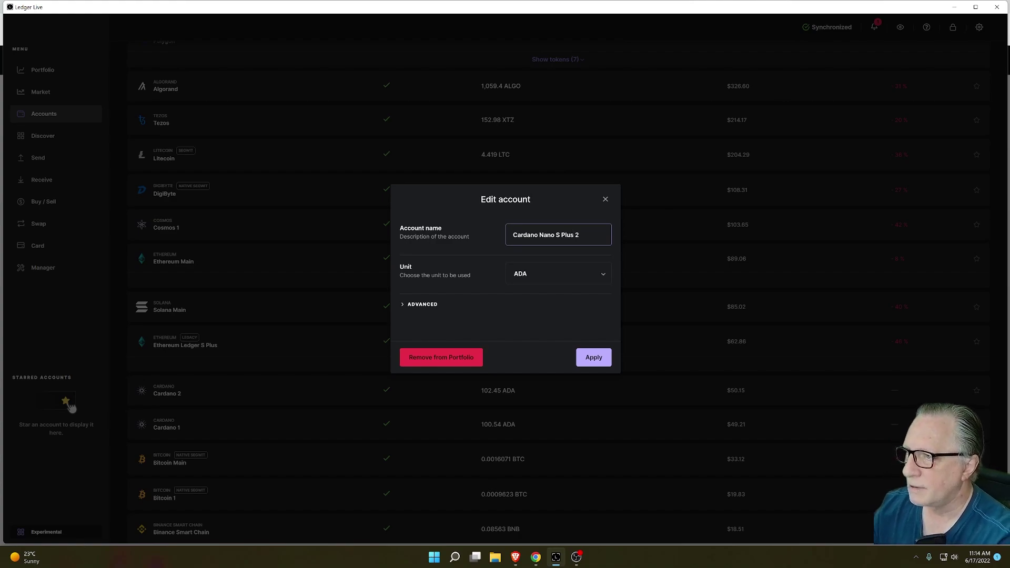
left_click(593, 358)
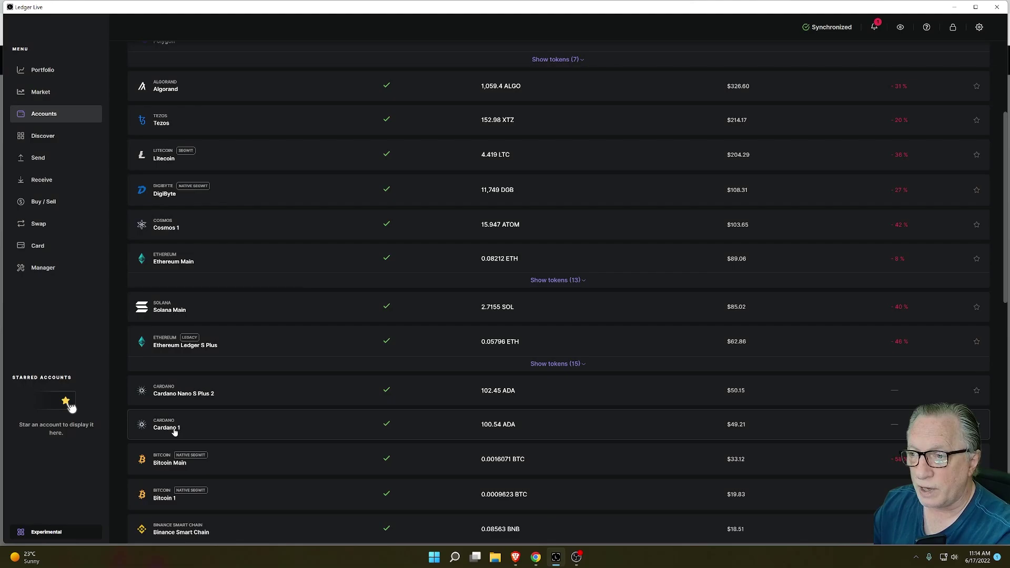
Rename the Cardano 1 account to 'Cardano Nano S Plus 1'
right_click(176, 427)
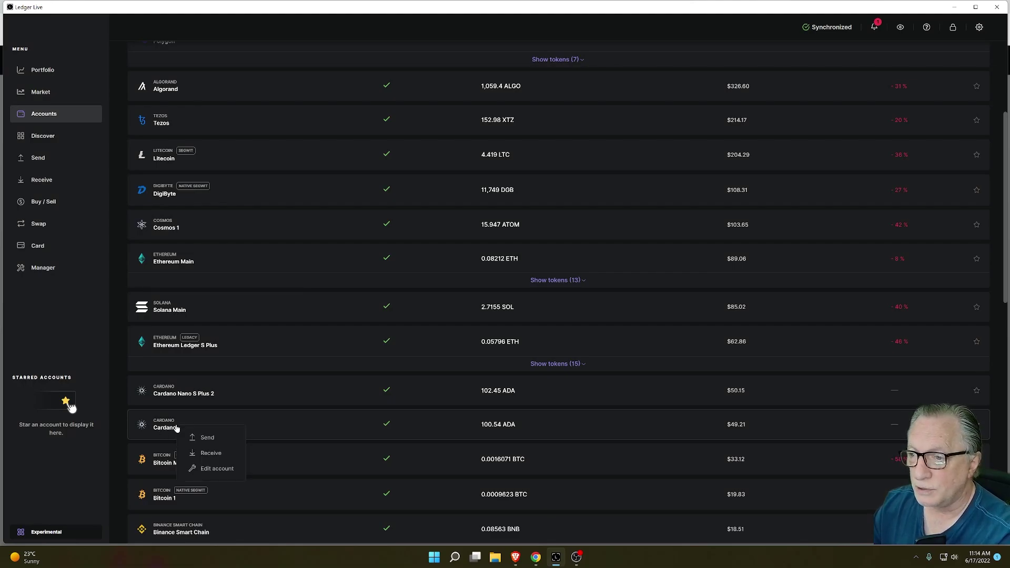
left_click(204, 468)
key("Left")
type("Nano S Plus")
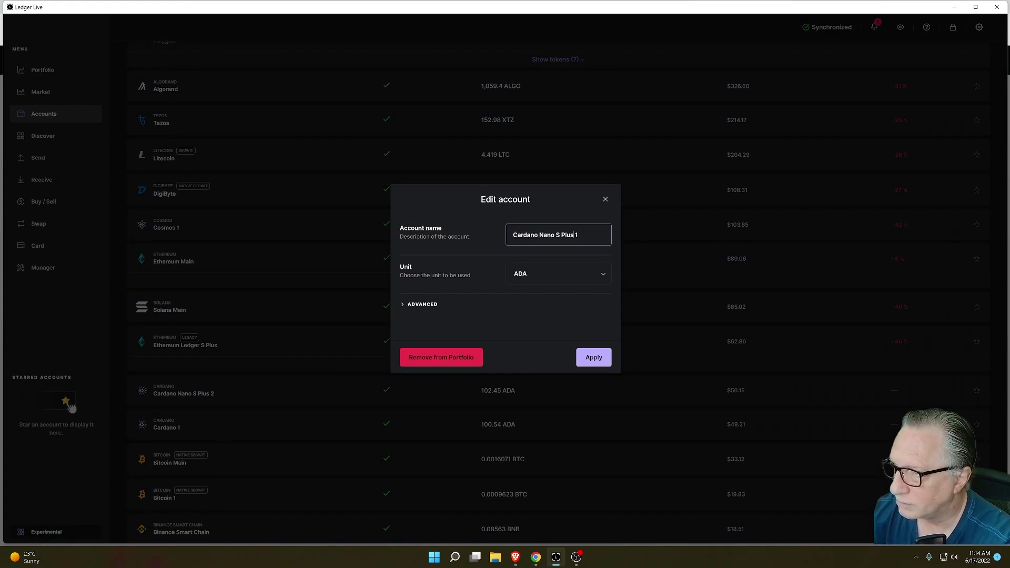
left_click(593, 357)
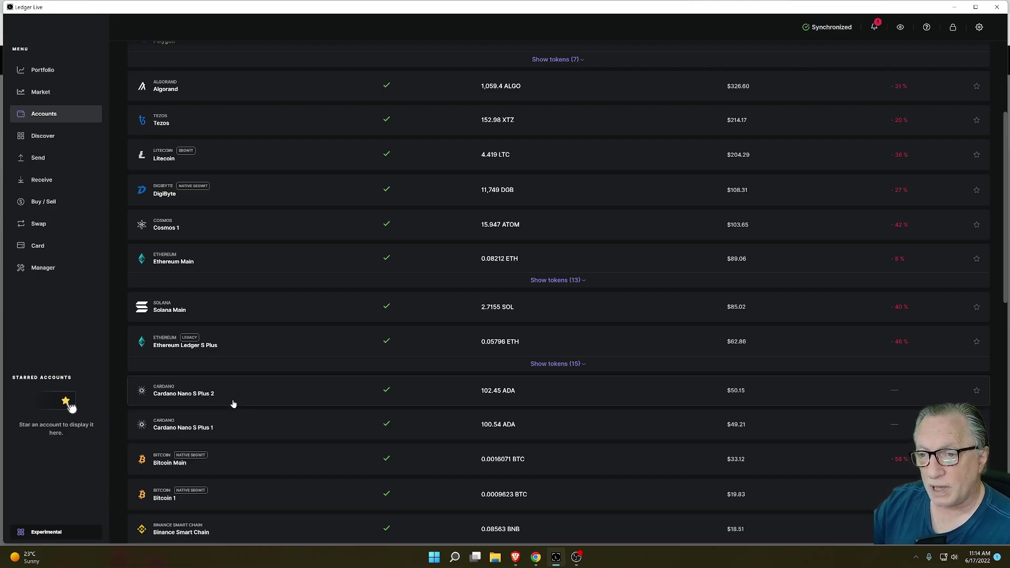
Load adalite.io and unlock the Ledger hardware wallet to view its Account #0 balance and transactions
key("alt+Tab")
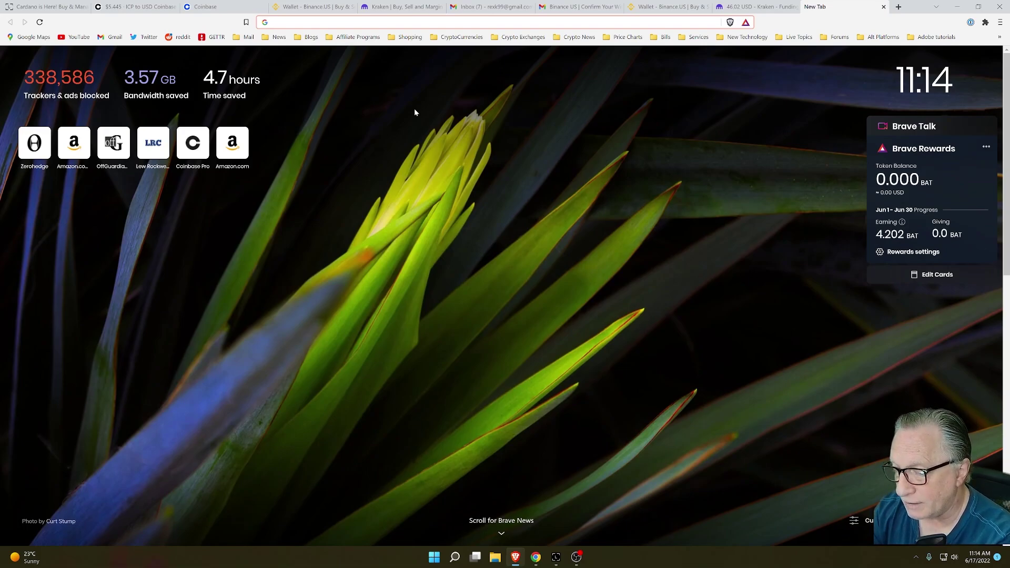
type("adalite.io")
key("Return")
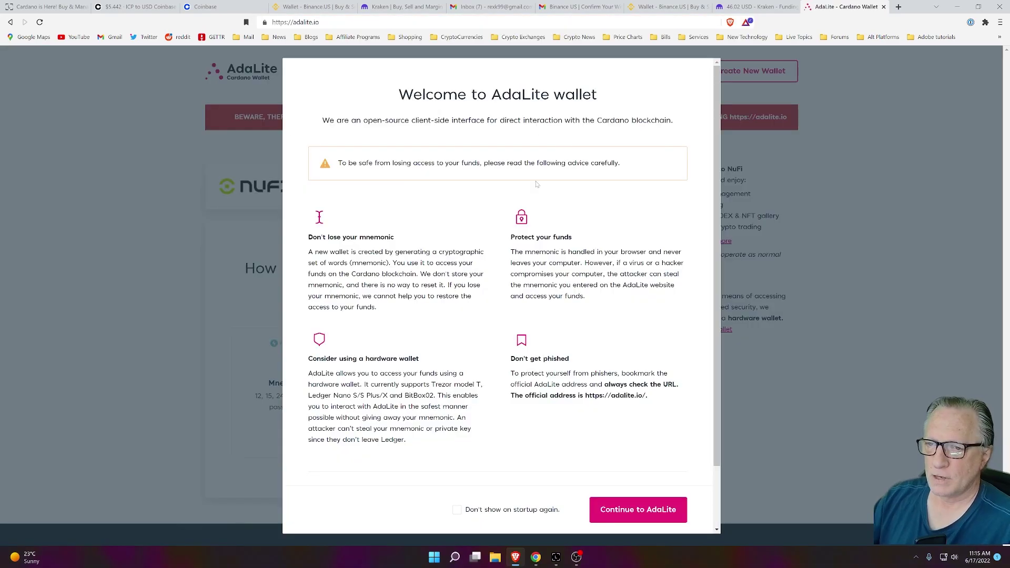
left_click(631, 510)
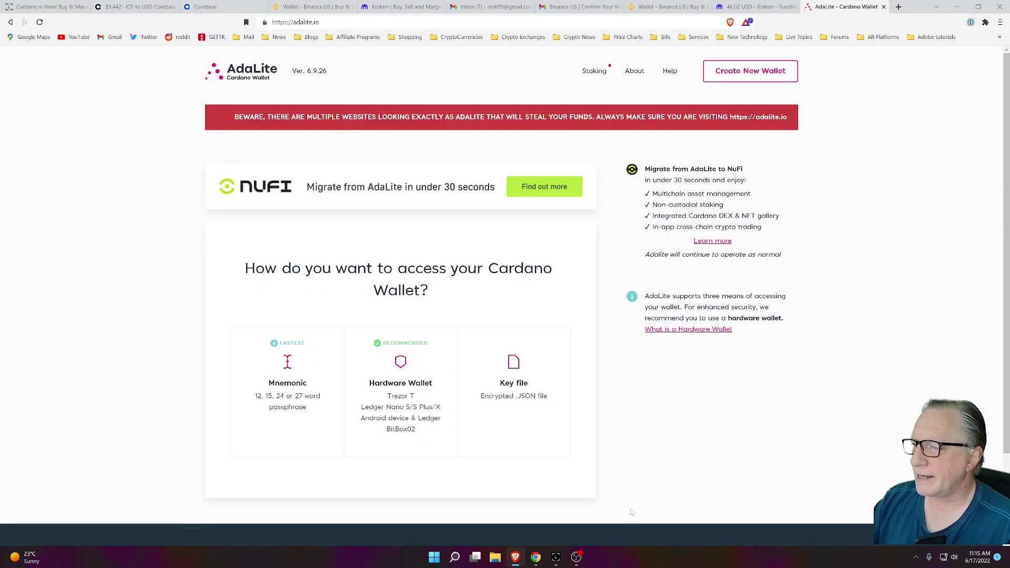
left_click(408, 389)
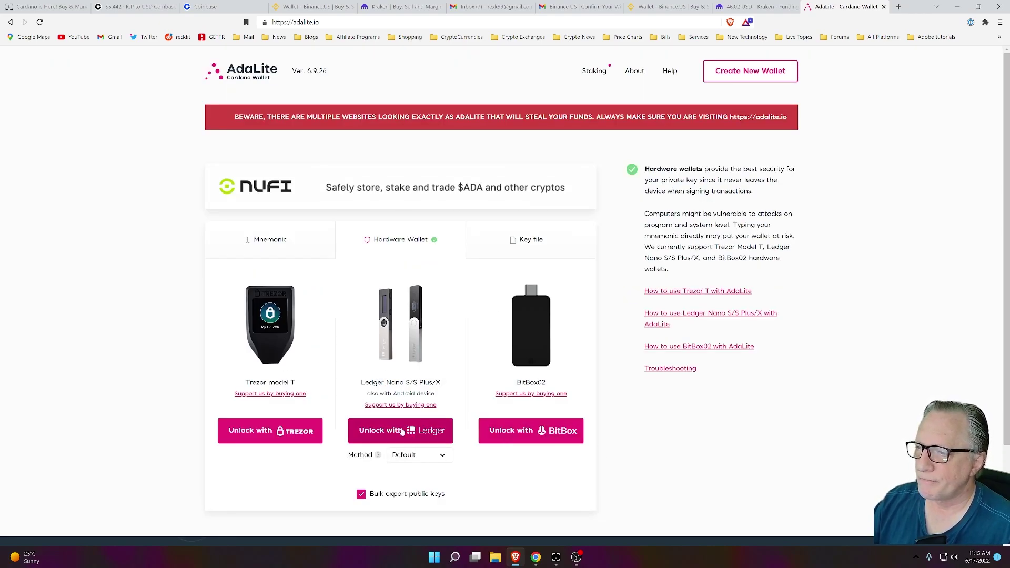
left_click(402, 431)
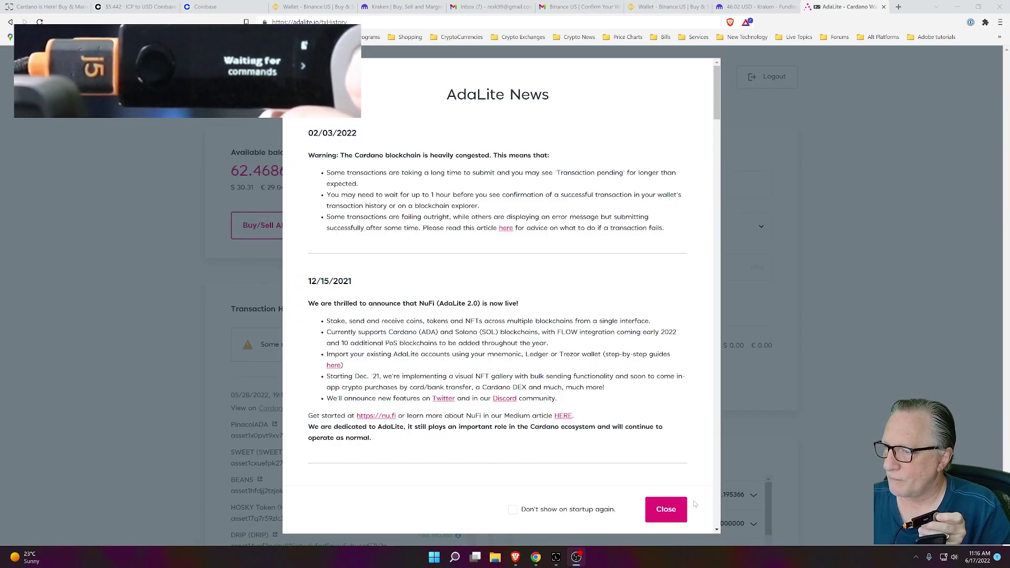
left_click(667, 508)
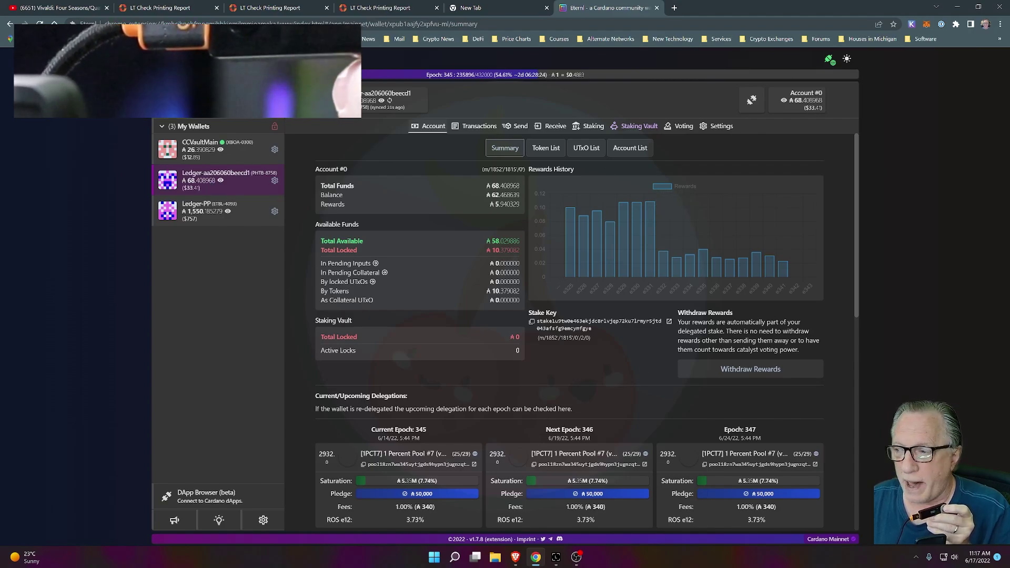
Start adding the device's existing Cardano (ADA) account, renaming Cardano 1 to Cardano Nano X
left_click(554, 557)
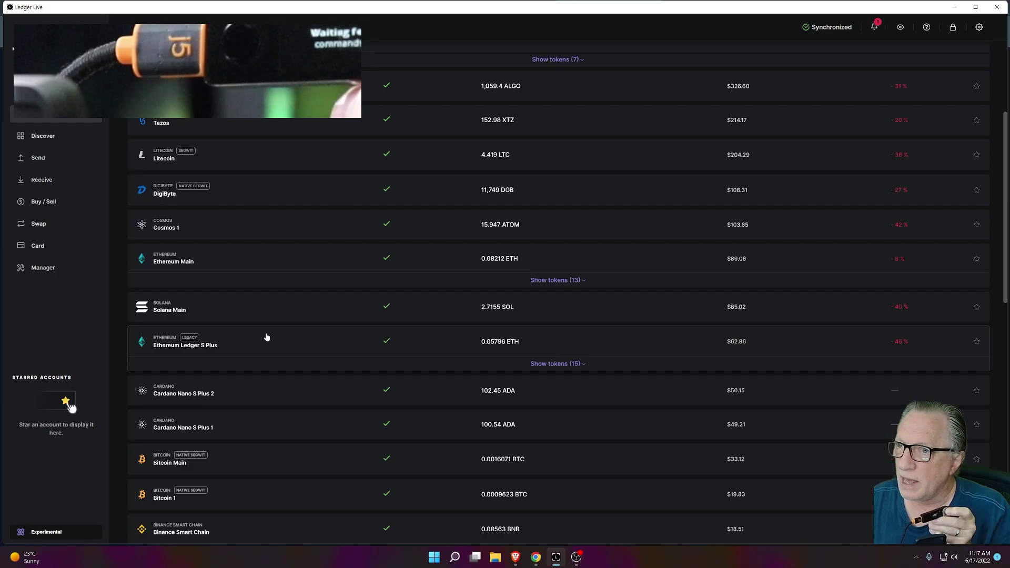
scroll(435, 259, "up", 4)
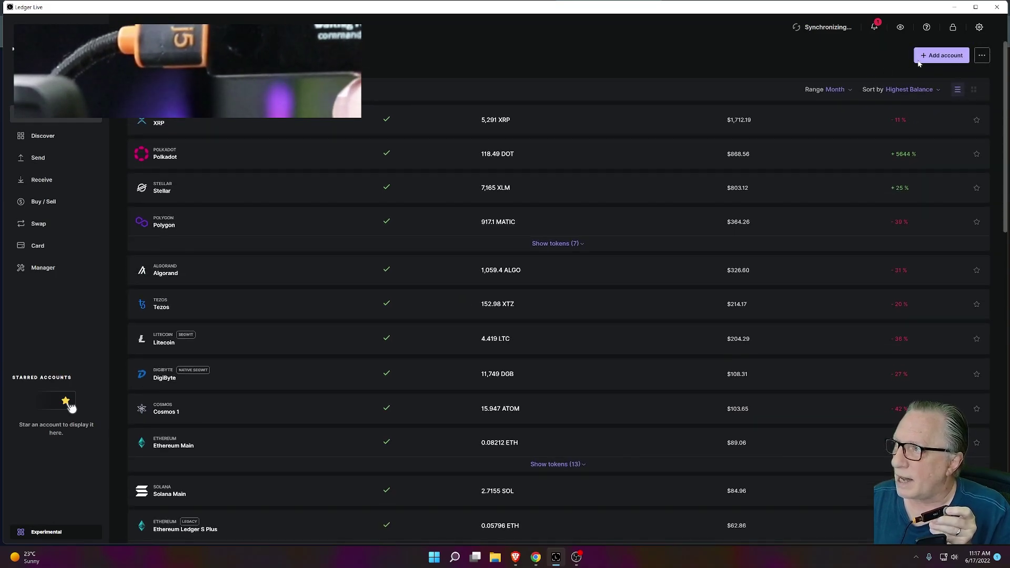
left_click(931, 56)
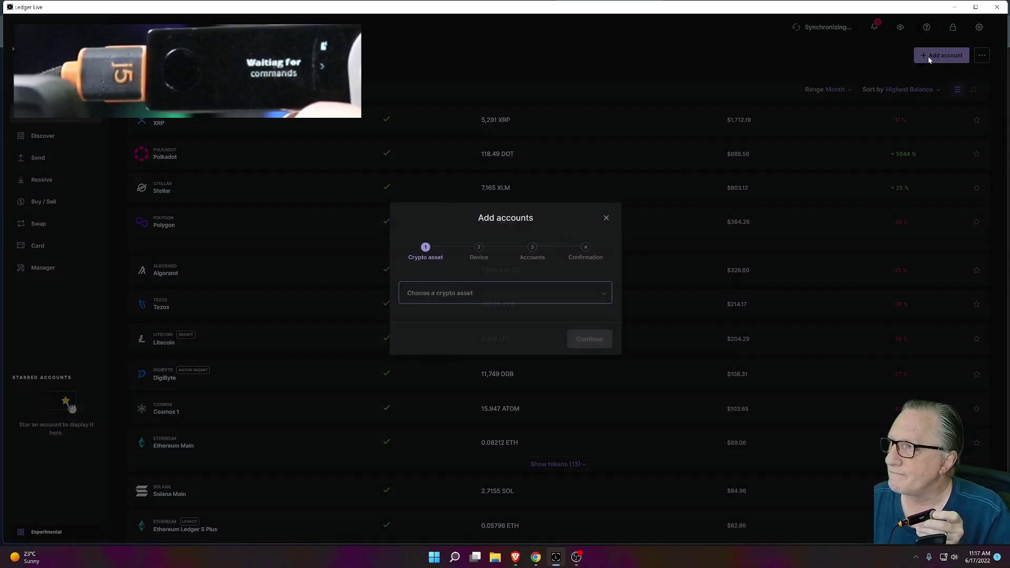
left_click(575, 300)
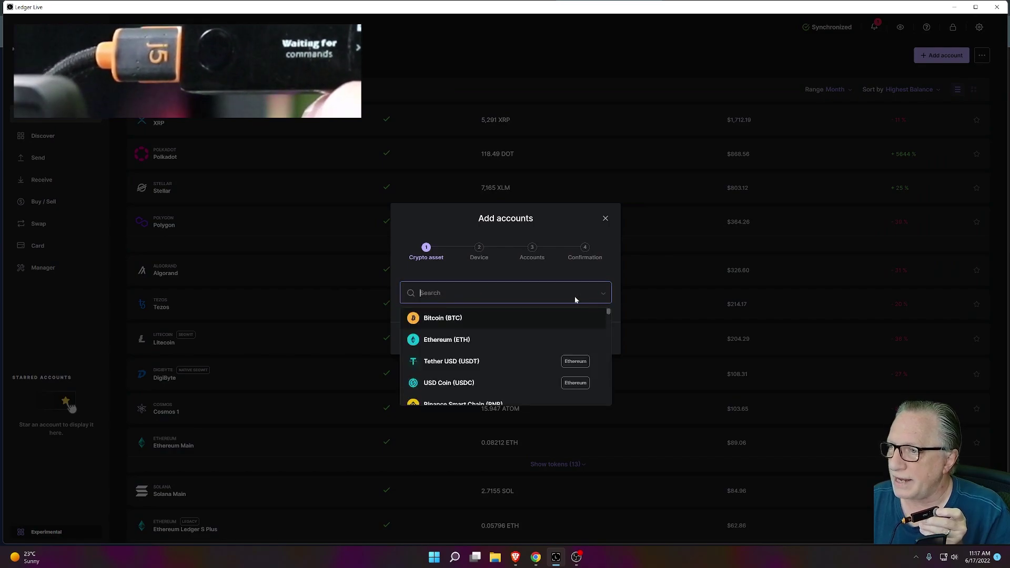
left_click(569, 343)
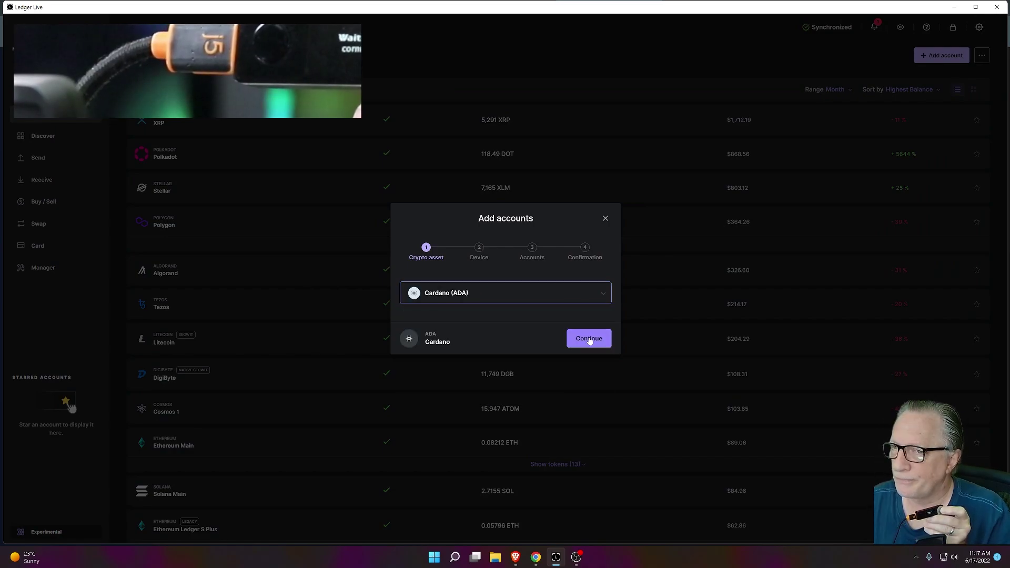
left_click(588, 340)
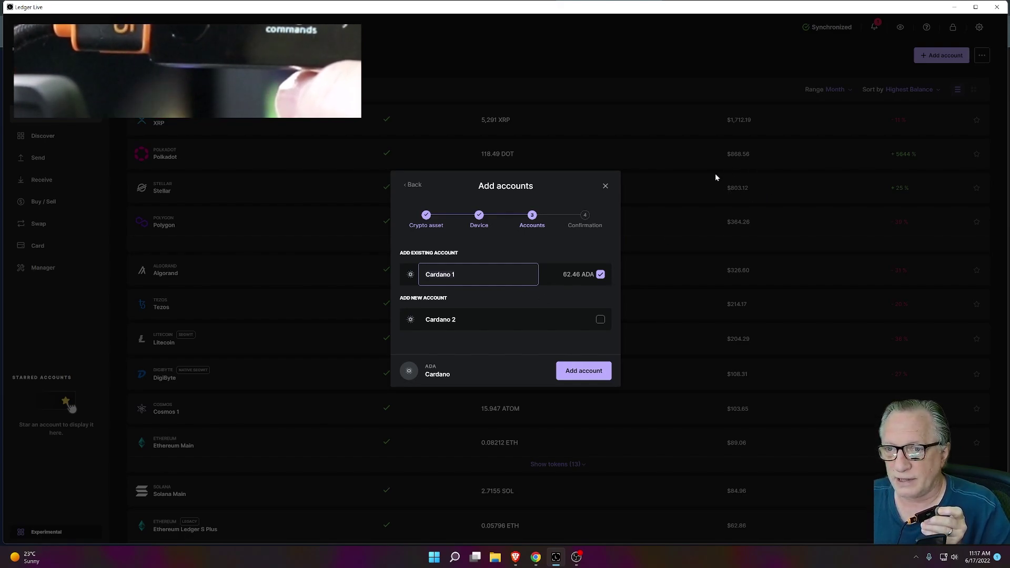
key("BackSpace")
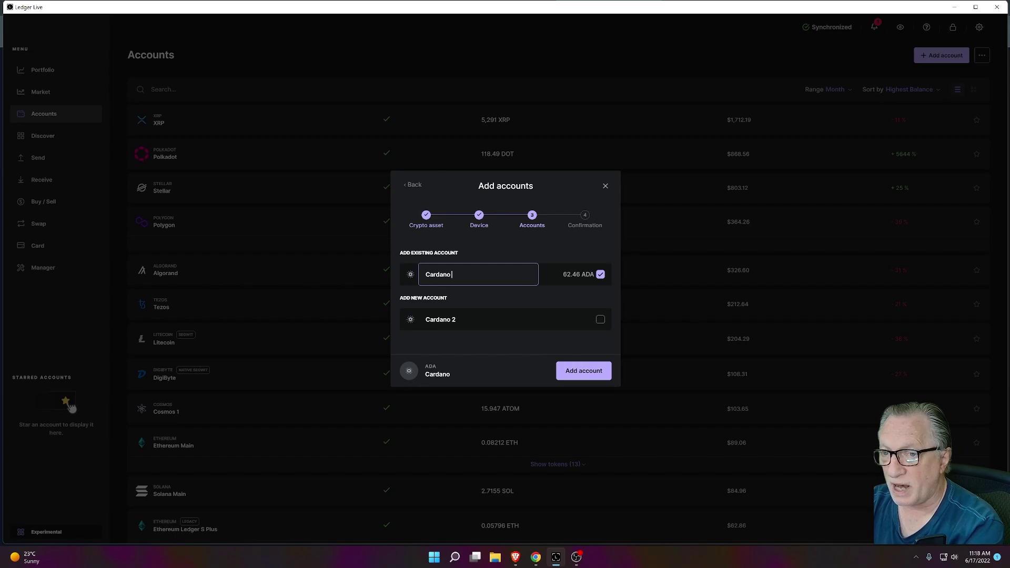
type("Nano X")
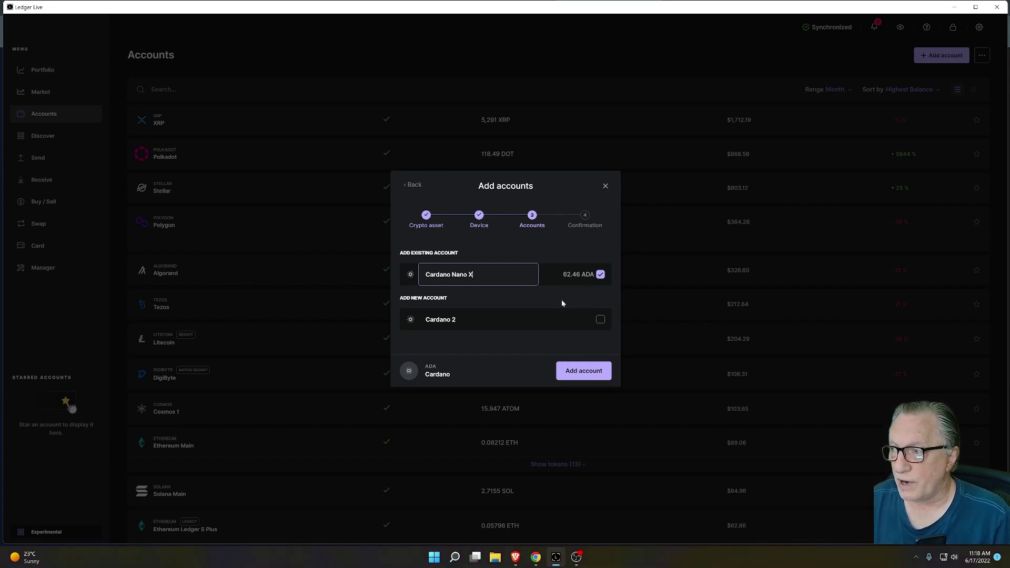
Add the Cardano Nano X account, finish the wizard, and scroll to its 62.46 ADA row
left_click(582, 373)
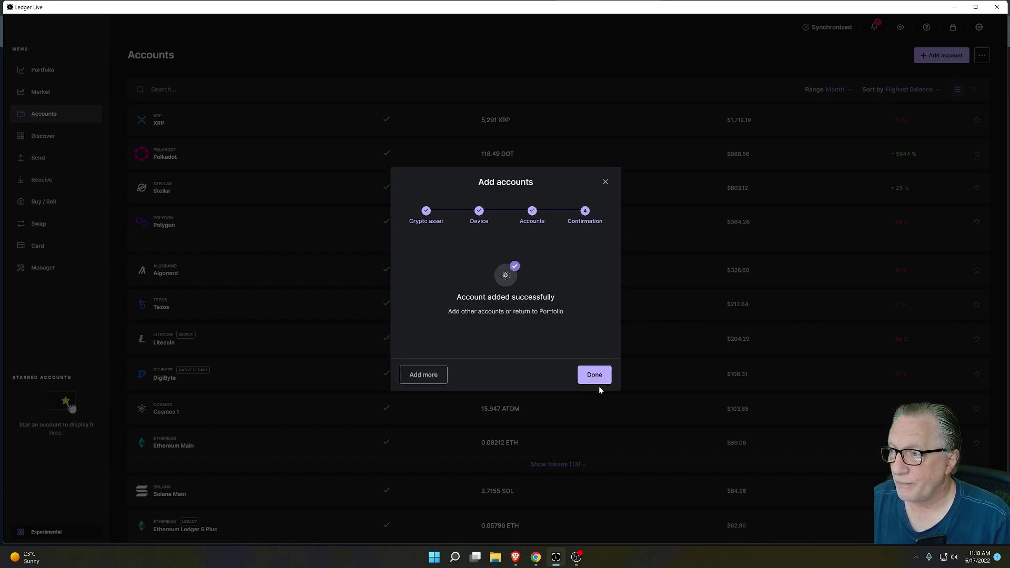
left_click(601, 380)
scroll(374, 374, "down", 5)
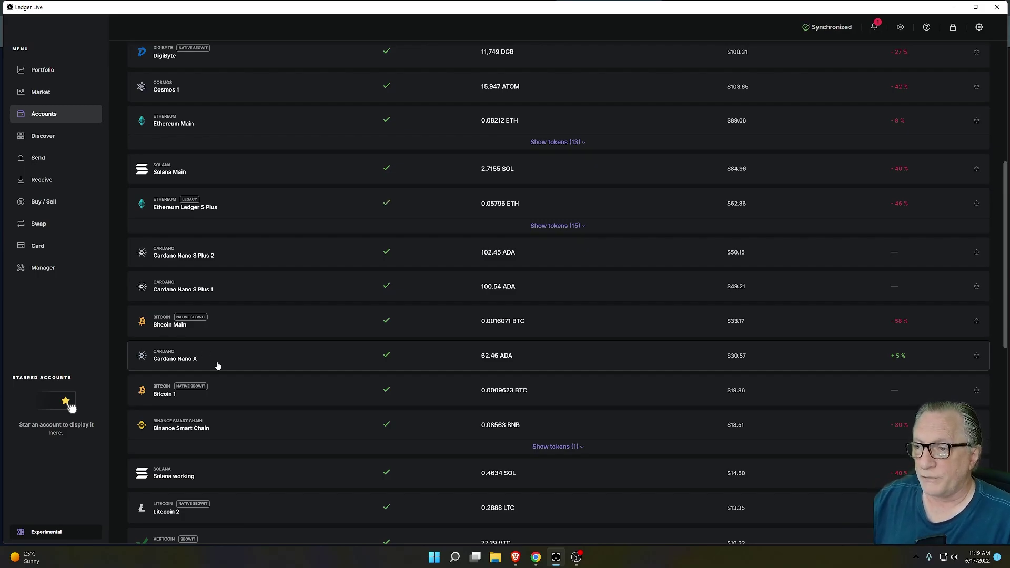
Open Cardano Nano X and review its 62.46 ADA ($30.58) chart and latest operations
left_click(217, 363)
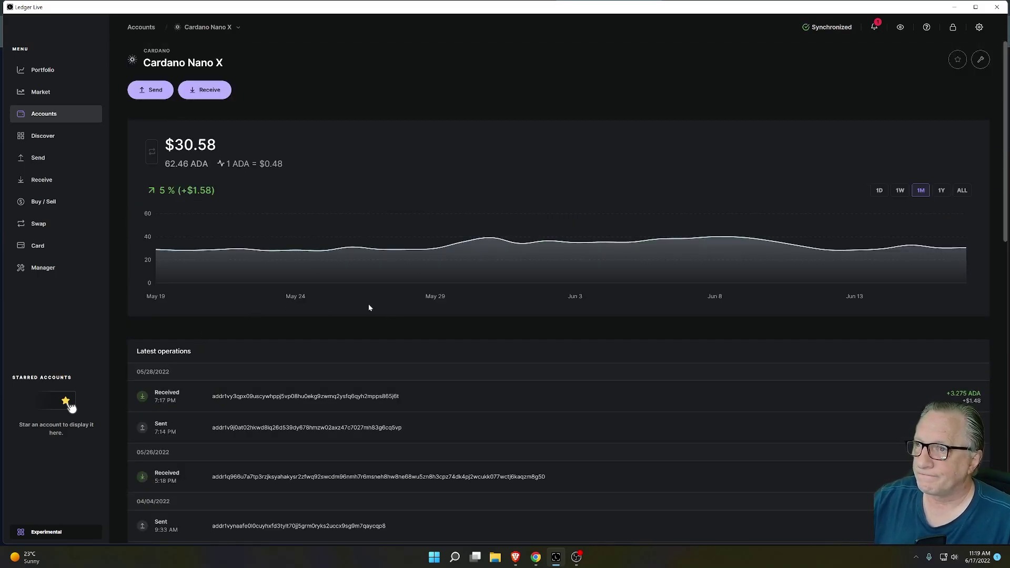
scroll(419, 343, "down", 5)
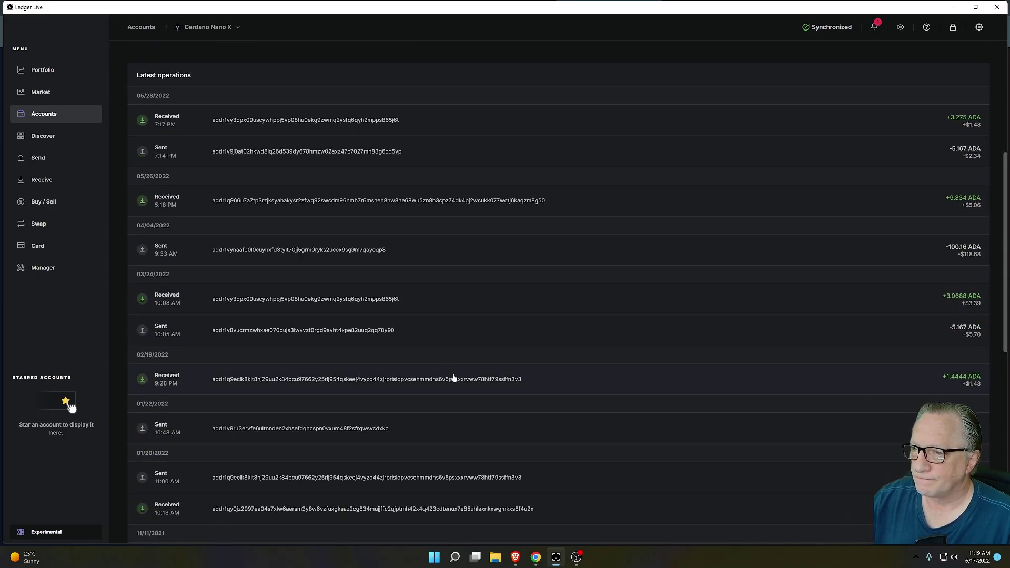
scroll(454, 377, "up", 5)
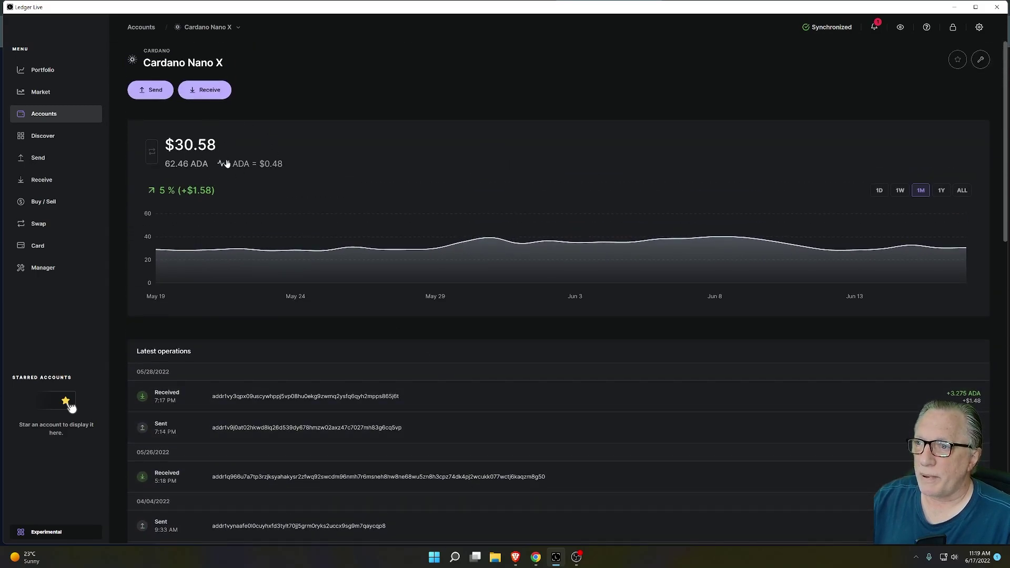
scroll(482, 330, "down", 1)
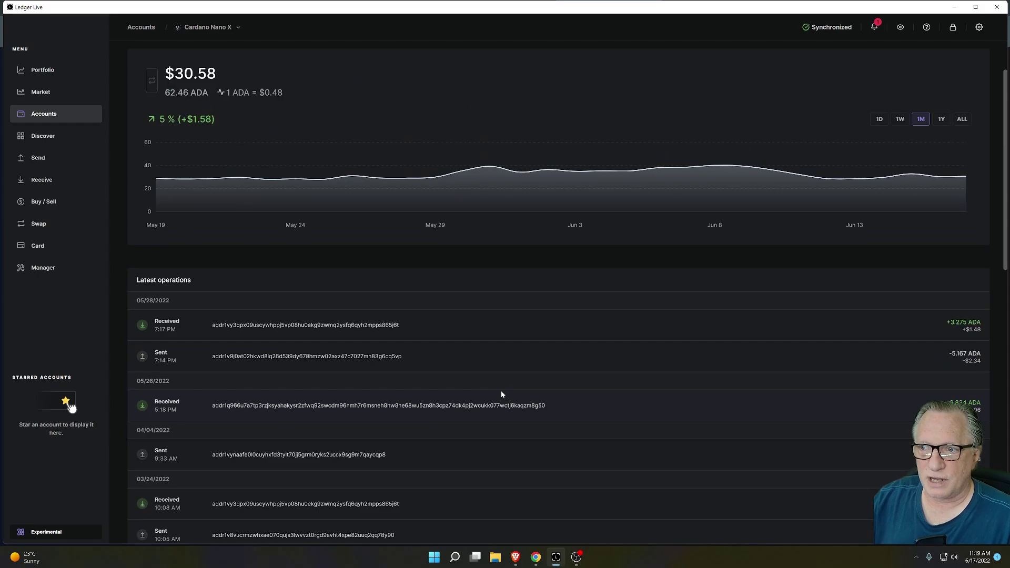
scroll(502, 392, "up", 1)
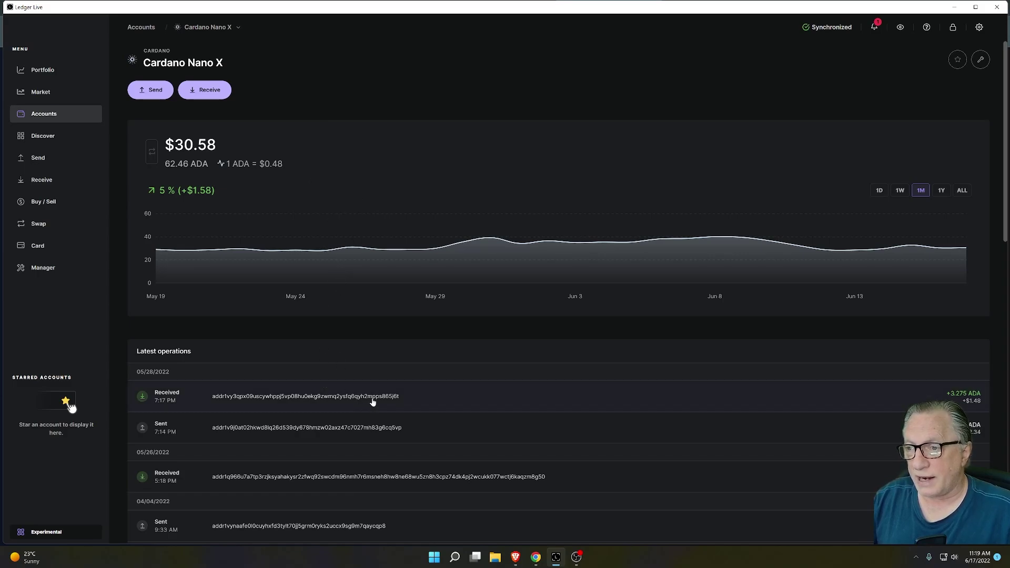
scroll(376, 406, "down", 2)
scroll(376, 407, "down", 2)
scroll(388, 412, "up", 5)
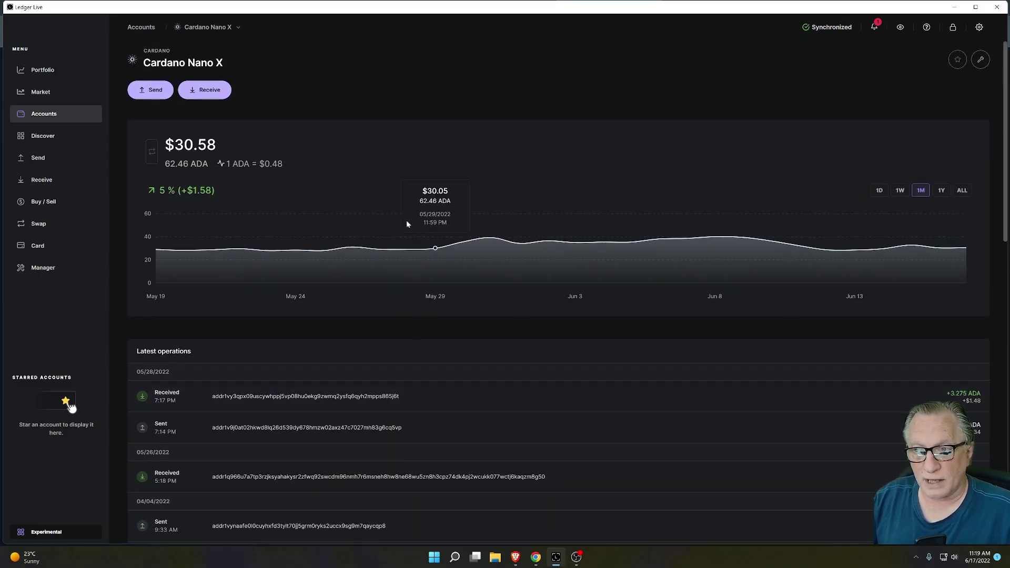